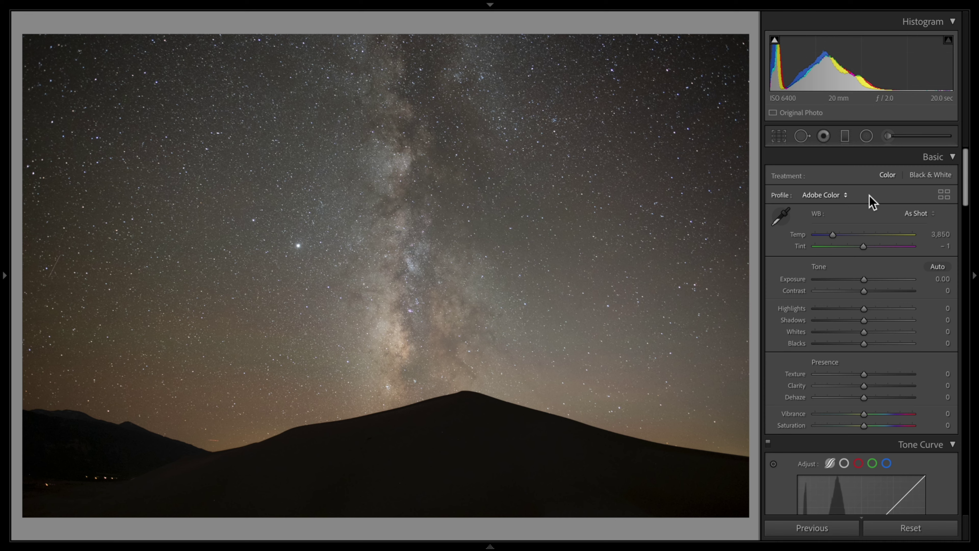
# Apply the Adobe Standard v2 profile from the Profile Browser in place of Adobe Color.
pyautogui.click(944, 195)
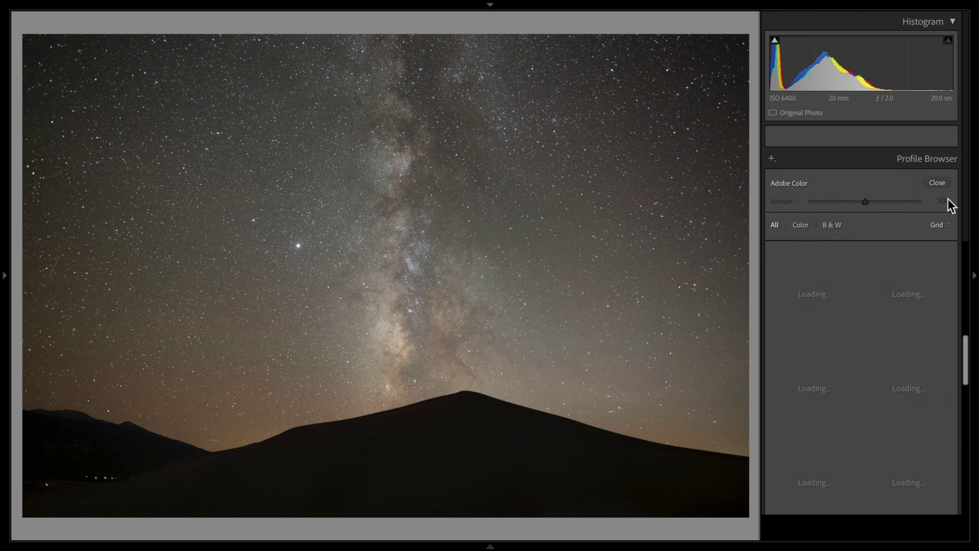
pyautogui.moveTo(967, 237); pyautogui.dragTo(966, 267)
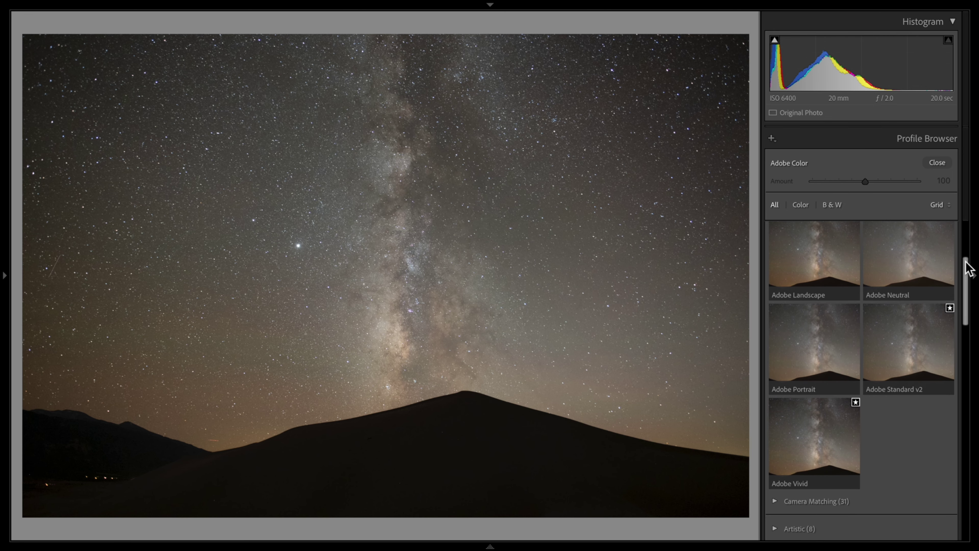
pyautogui.click(939, 344)
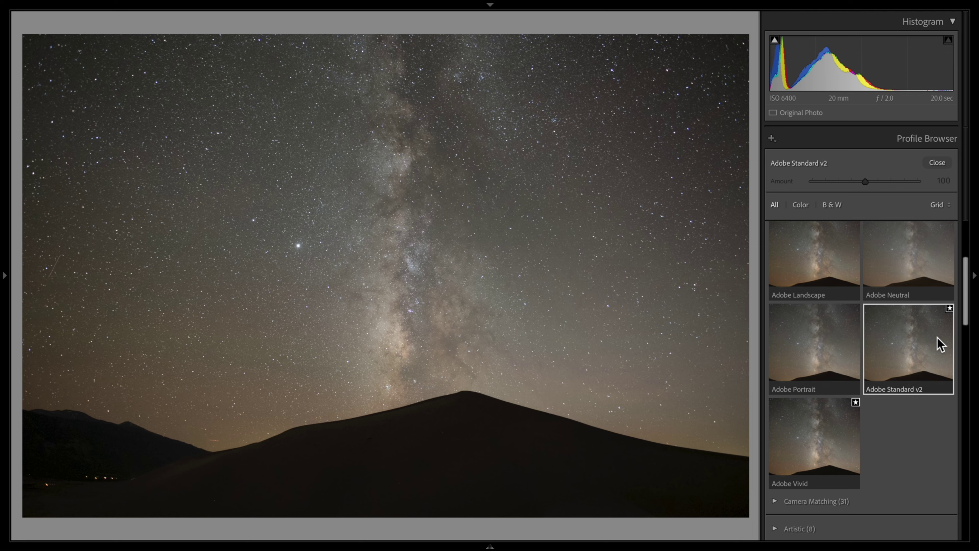
pyautogui.click(937, 163)
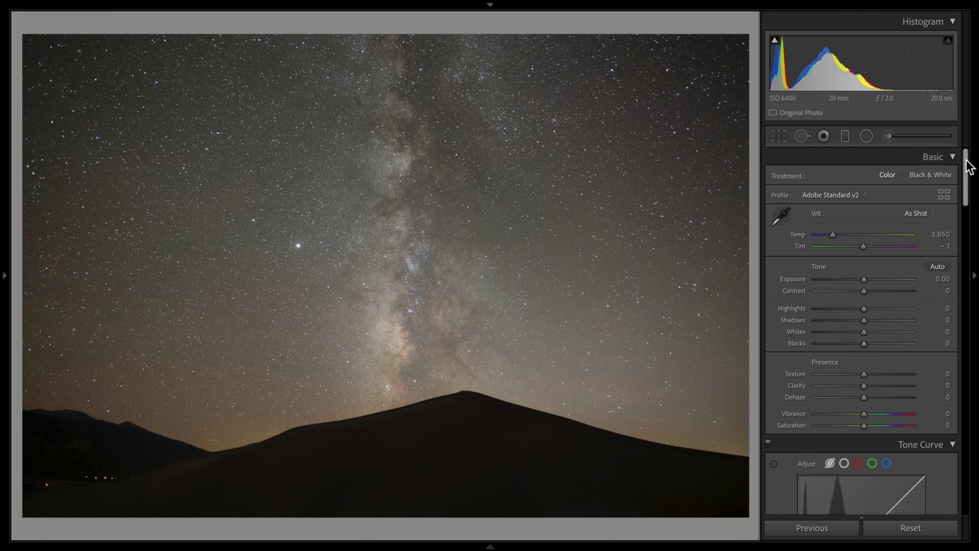
pyautogui.moveTo(970, 166); pyautogui.dragTo(968, 398)
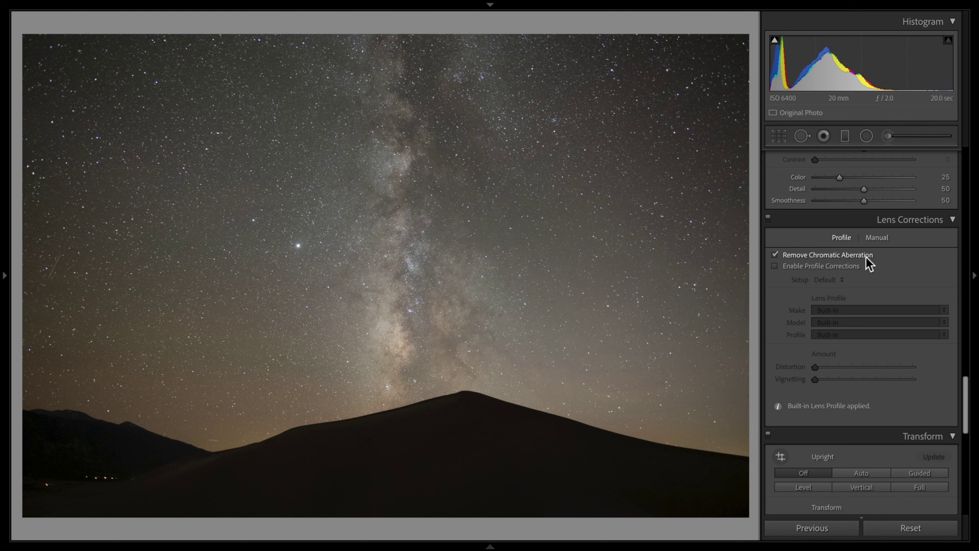
# Enable Nikon 20mm profile corrections, with Distortion at 0 and Vignetting at 25.
pyautogui.click(836, 267)
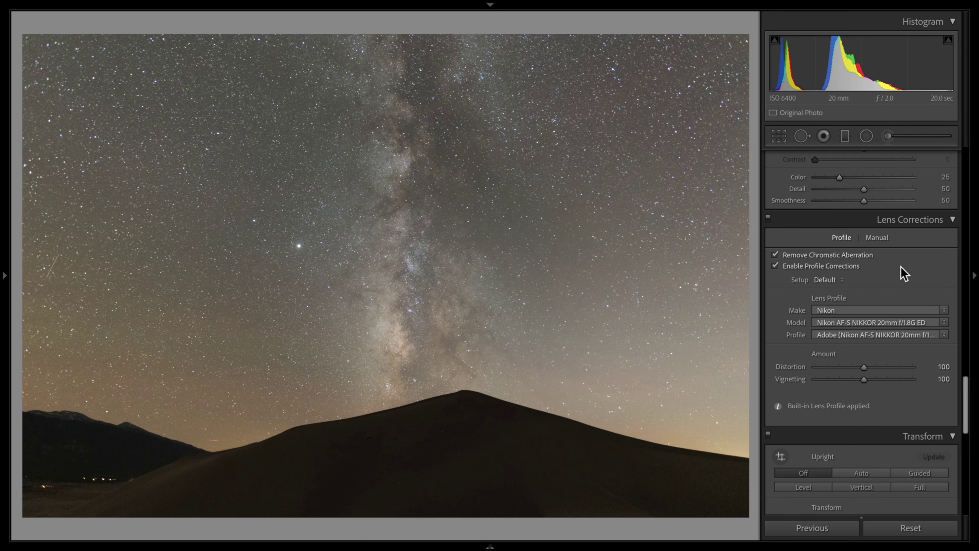
pyautogui.moveTo(864, 366); pyautogui.dragTo(817, 367)
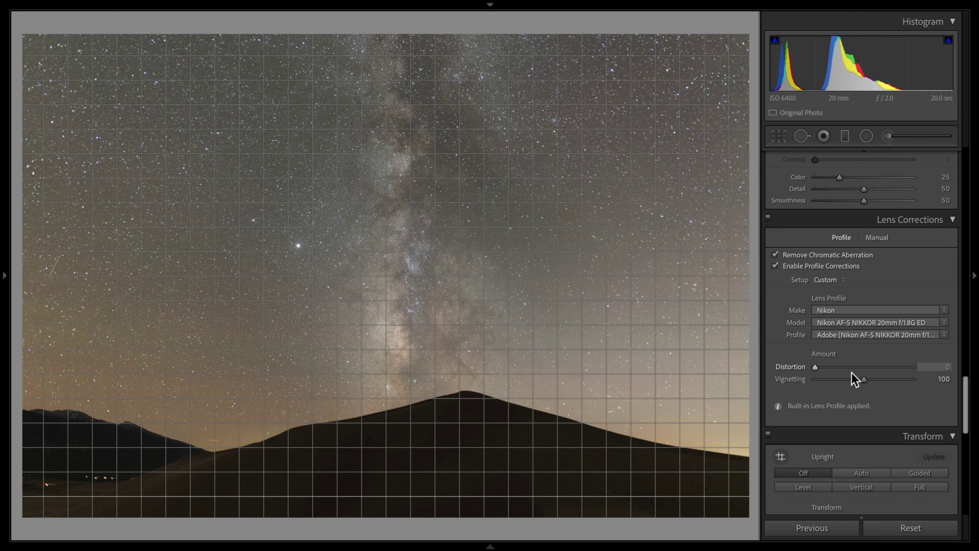
pyautogui.moveTo(863, 381); pyautogui.dragTo(827, 384)
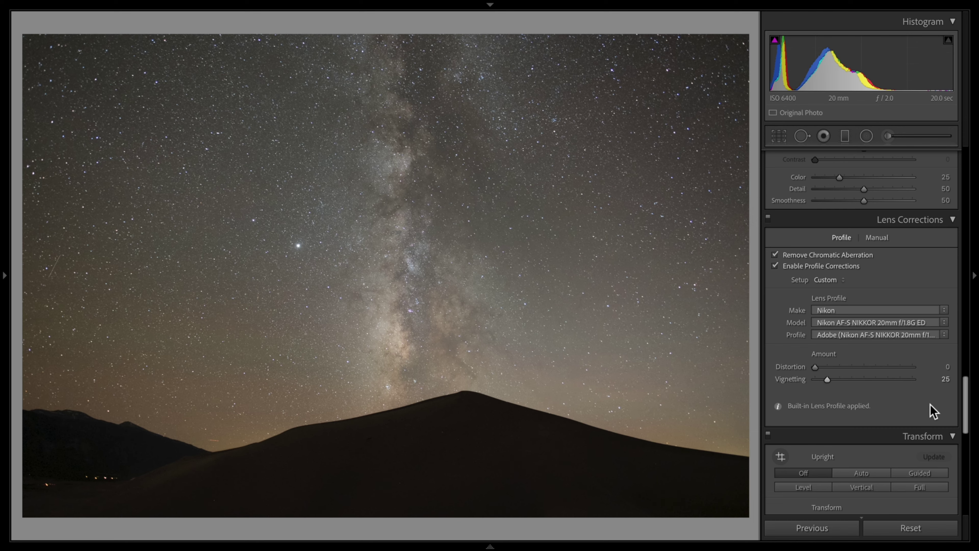
# Rotate the photo slightly with the Crop tool to level the dune horizon, then apply.
pyautogui.click(781, 140)
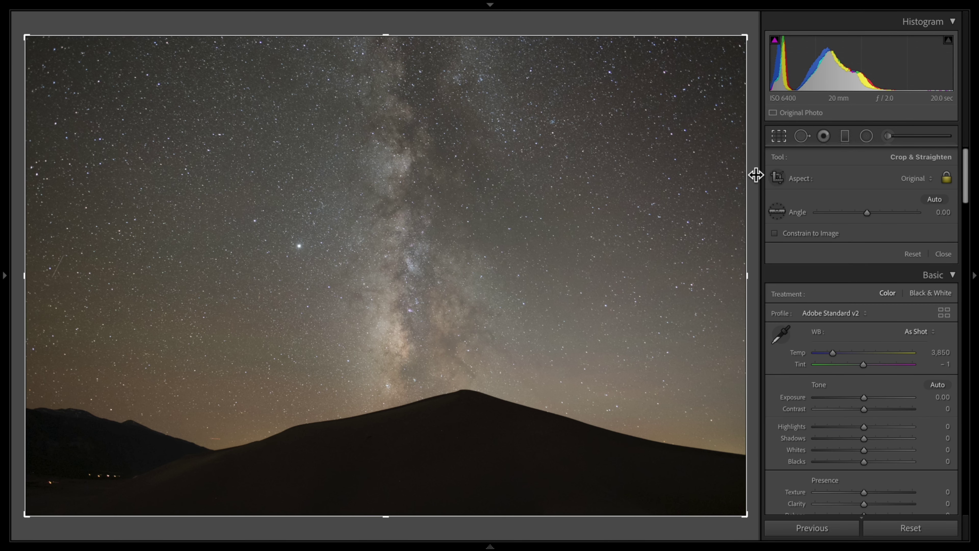
pyautogui.moveTo(754, 173); pyautogui.dragTo(755, 167)
pyautogui.press('Return')
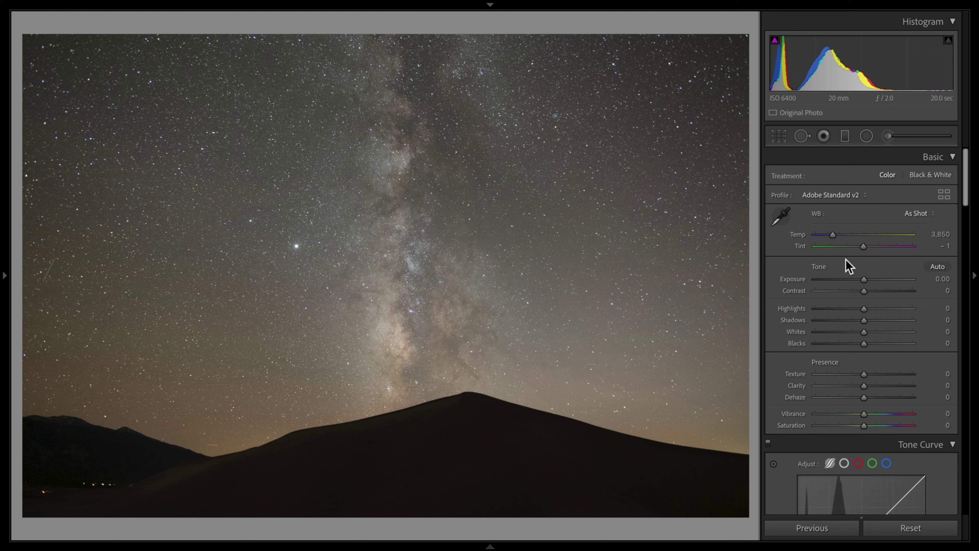
# Set Temp 3,455 and Tint +3 using maxed Vibrance/Saturation as a check, then reset both to 0.
pyautogui.click(833, 236)
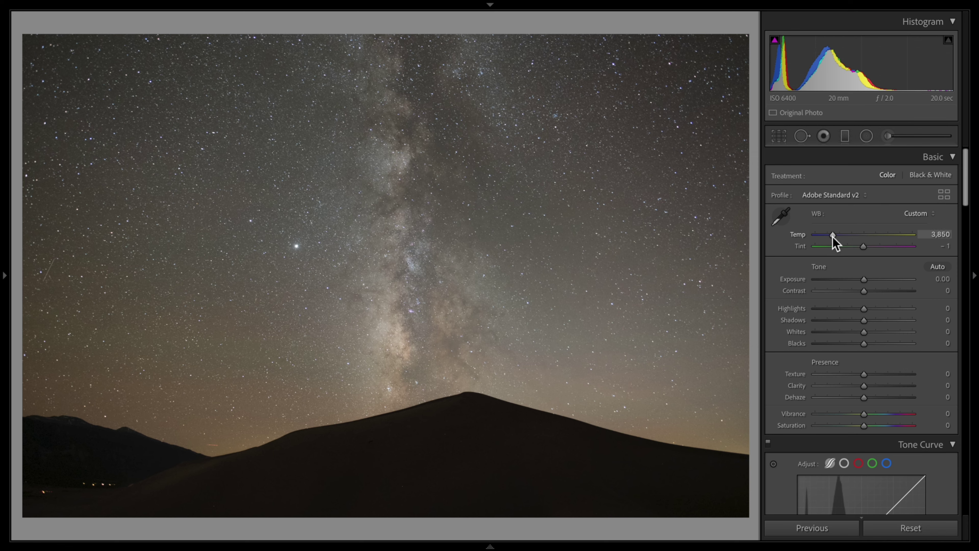
pyautogui.moveTo(832, 236); pyautogui.dragTo(865, 246)
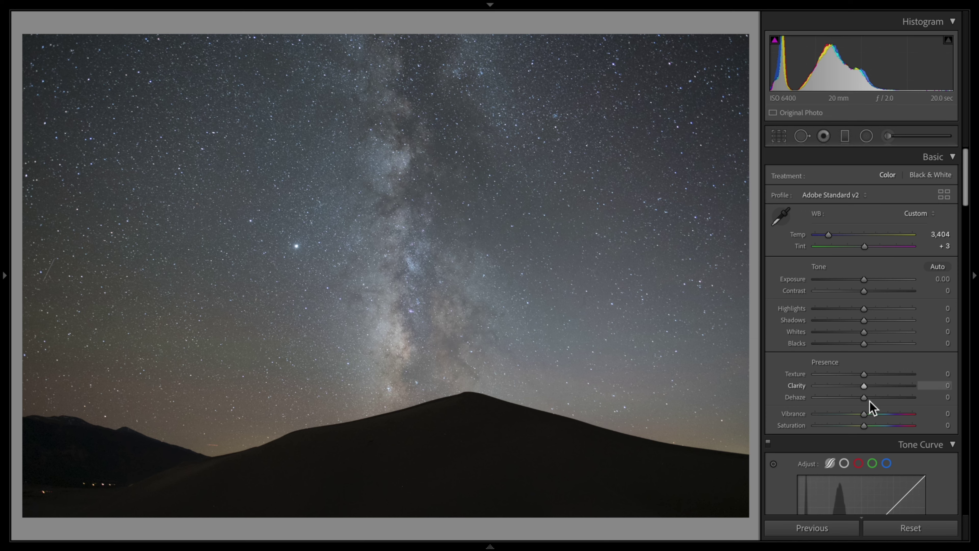
pyautogui.moveTo(880, 416); pyautogui.dragTo(935, 413)
pyautogui.moveTo(864, 425); pyautogui.dragTo(918, 414)
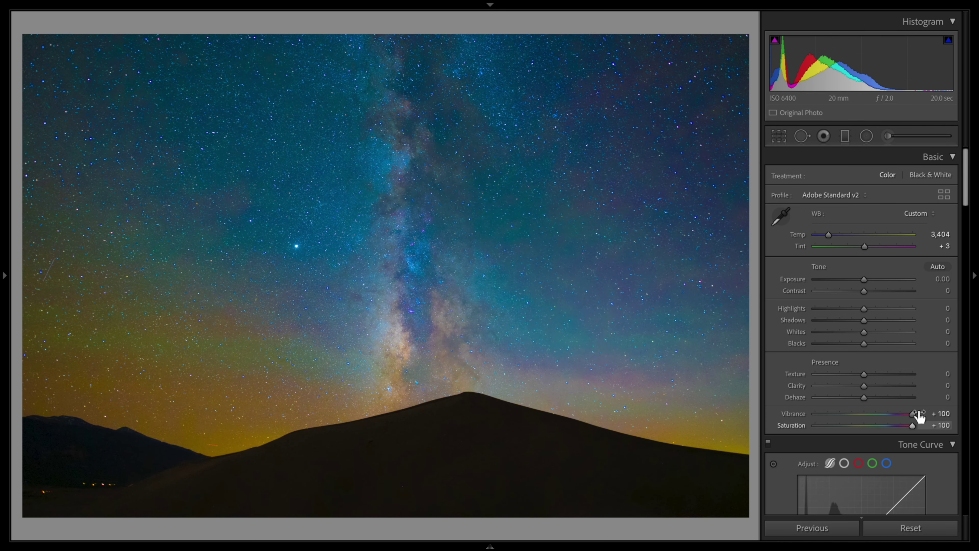
pyautogui.moveTo(828, 234); pyautogui.dragTo(828, 235)
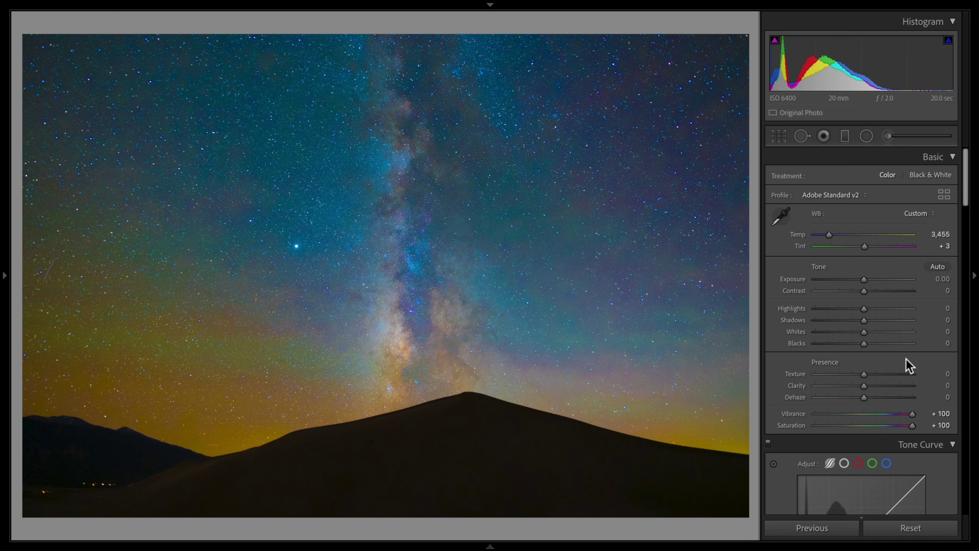
pyautogui.doubleClick(912, 413)
pyautogui.doubleClick(913, 425)
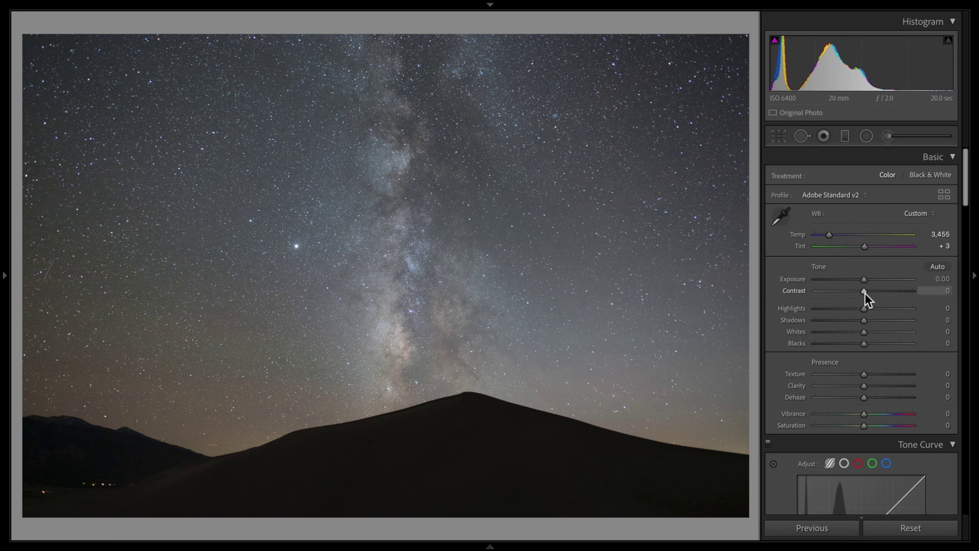
# Drag Basic tone to Contrast +39, Highlights +25, Shadows −20, Whites +10, Blacks −10.
pyautogui.moveTo(865, 294); pyautogui.dragTo(854, 320)
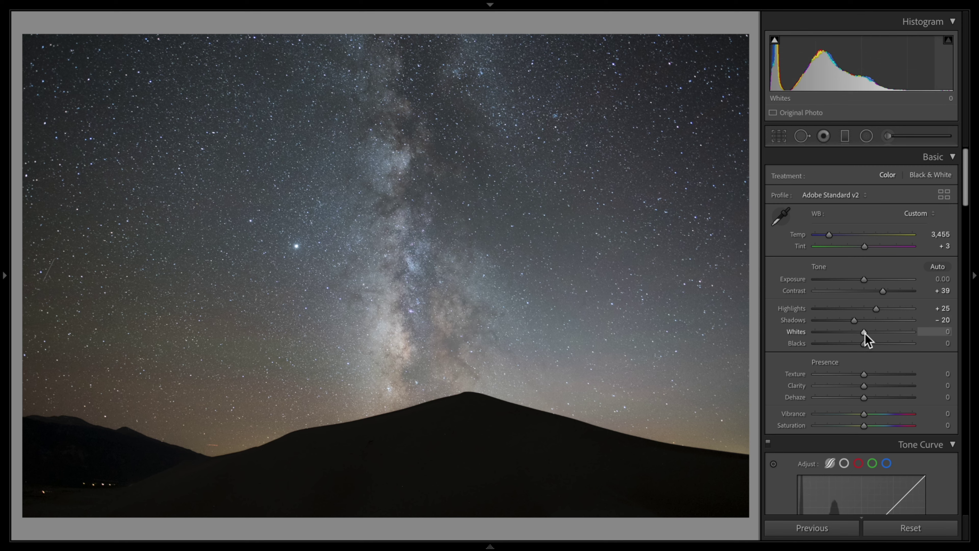
pyautogui.moveTo(864, 332); pyautogui.dragTo(869, 332)
pyautogui.moveTo(864, 343); pyautogui.dragTo(858, 344)
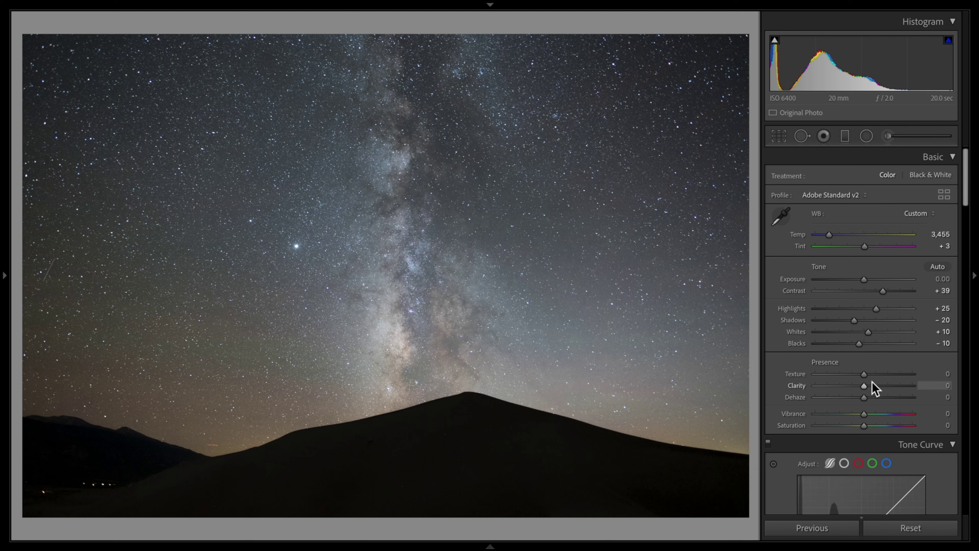
# Set Presence to Texture −13, Clarity −9 and Dehaze +10.
pyautogui.moveTo(864, 375); pyautogui.dragTo(893, 386)
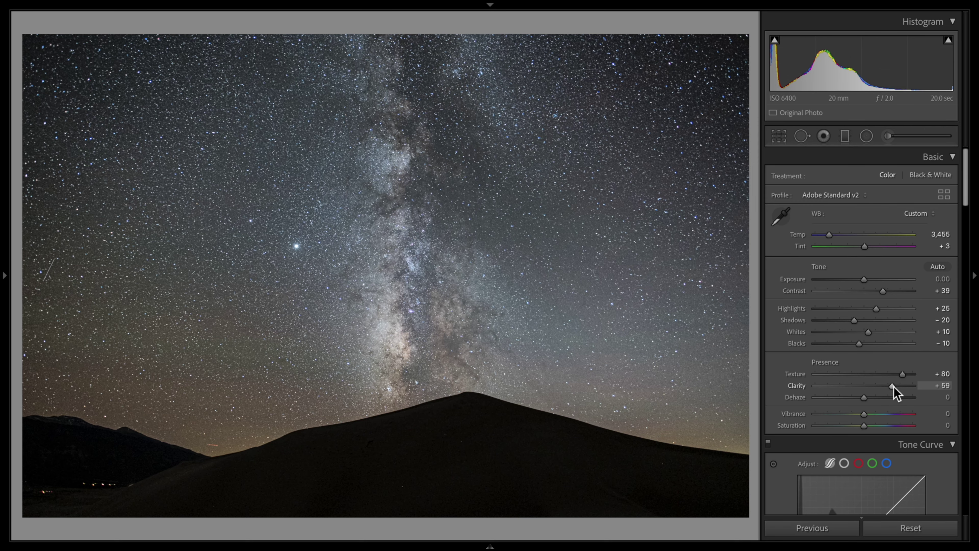
pyautogui.doubleClick(894, 386)
pyautogui.moveTo(903, 375); pyautogui.dragTo(859, 386)
pyautogui.moveTo(864, 397); pyautogui.dragTo(870, 398)
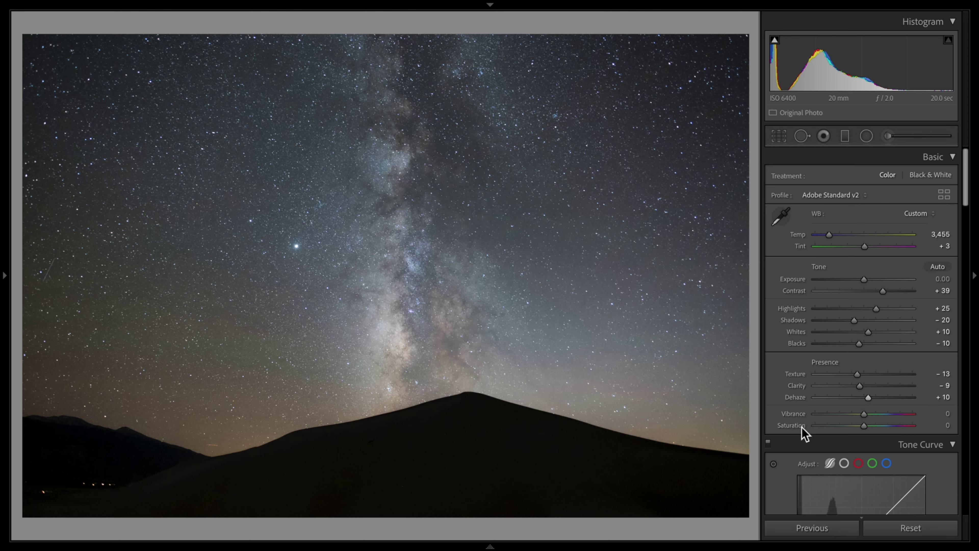
# Set Vibrance to +30 and Saturation to +28, correcting overshoots along the way.
pyautogui.moveTo(864, 414); pyautogui.dragTo(927, 415)
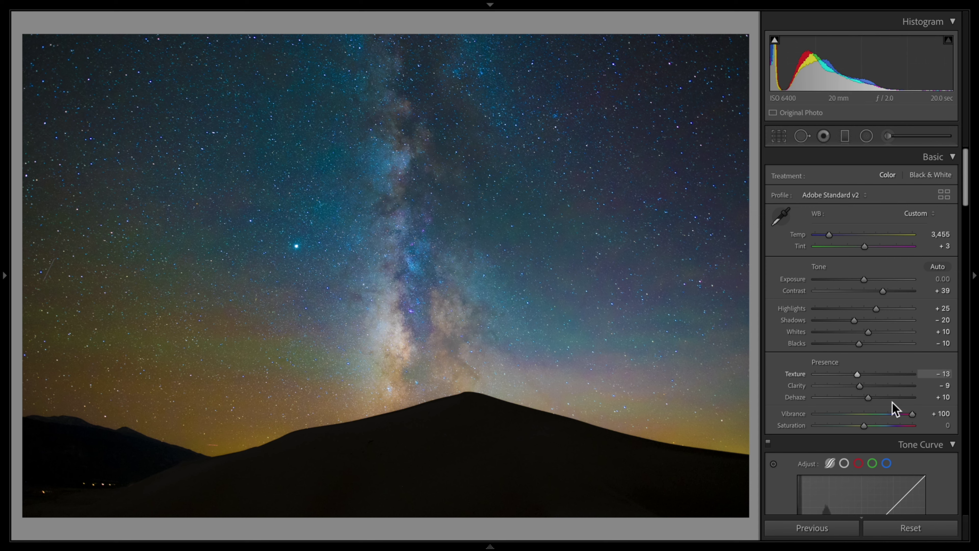
pyautogui.doubleClick(911, 415)
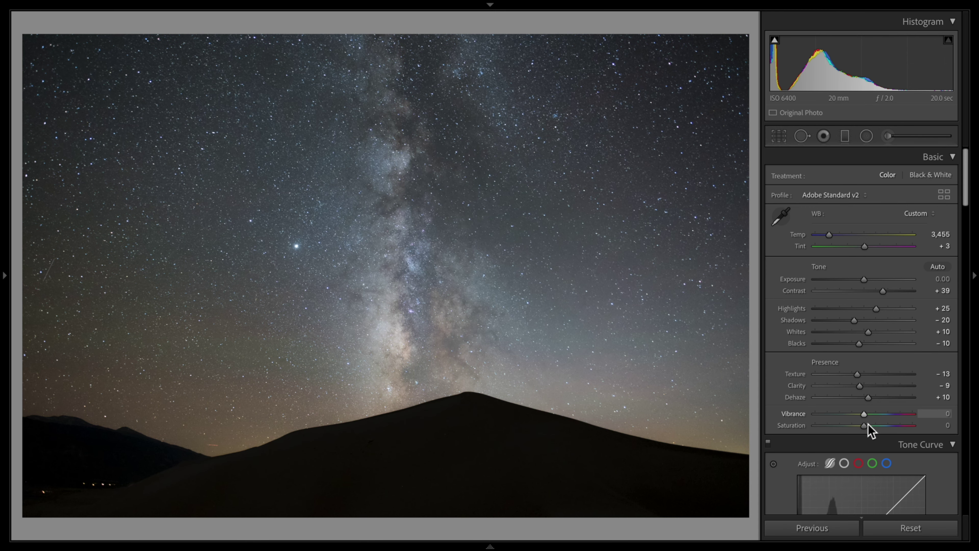
pyautogui.moveTo(865, 426); pyautogui.dragTo(920, 431)
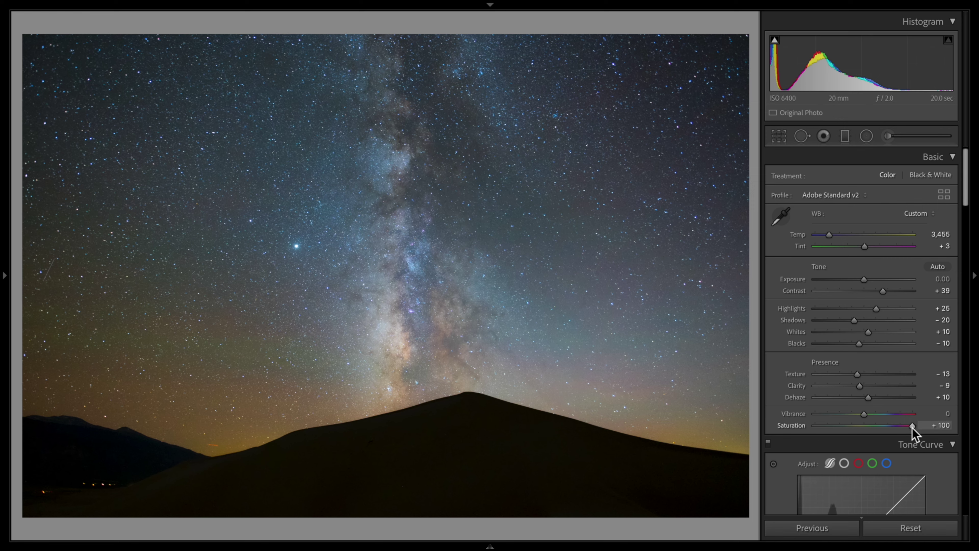
pyautogui.moveTo(912, 427); pyautogui.dragTo(879, 415)
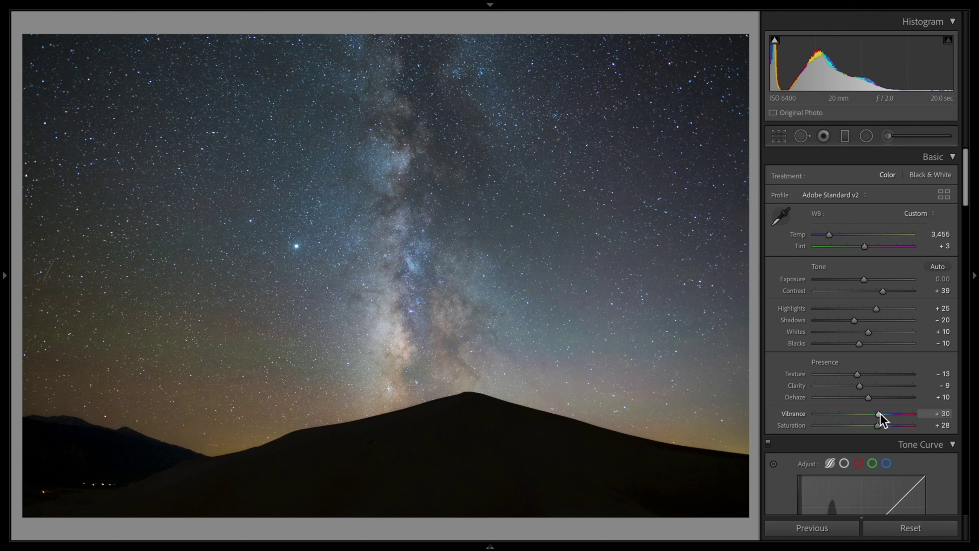
pyautogui.scroll(-8, 880, 418)
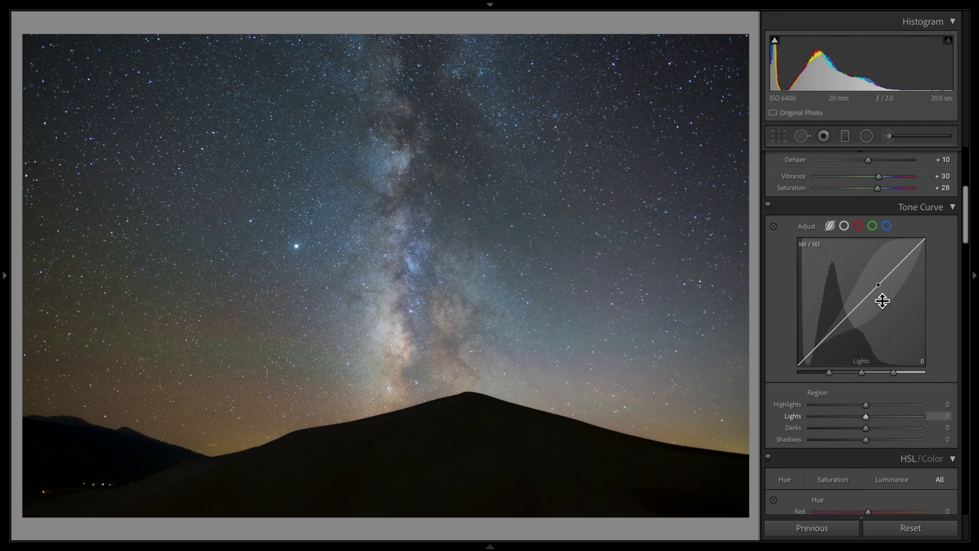
# Set tone-curve Highlights to −15 and Lights to +35, and Exposure to −0.25.
pyautogui.moveTo(882, 287)
pyautogui.mouseDown()
pyautogui.moveTo(882, 299)
pyautogui.moveTo(881, 273)
pyautogui.mouseUp()
pyautogui.hotkey('ctrl', 'z')
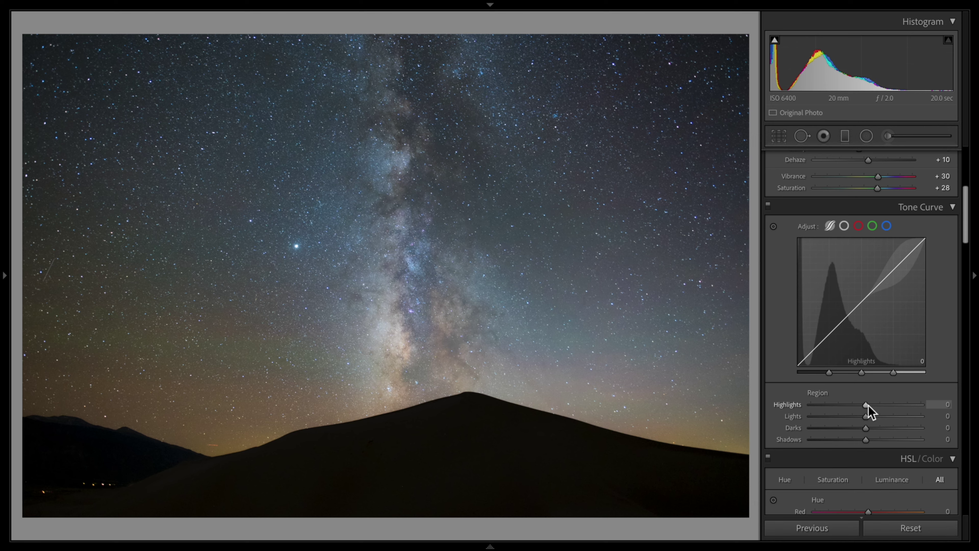
pyautogui.moveTo(868, 405)
pyautogui.mouseDown()
pyautogui.moveTo(916, 405)
pyautogui.moveTo(803, 411)
pyautogui.moveTo(923, 404)
pyautogui.moveTo(860, 406)
pyautogui.mouseUp()
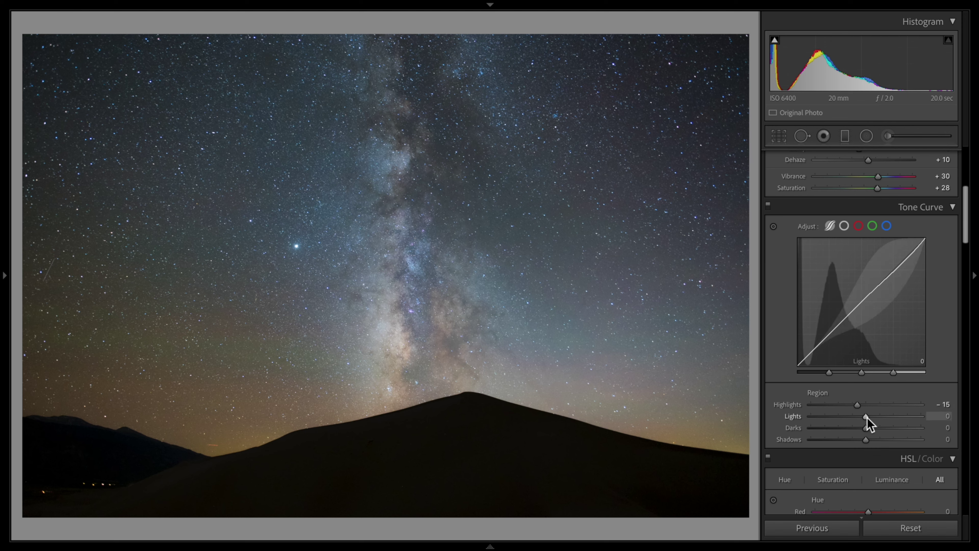
pyautogui.moveTo(866, 417); pyautogui.dragTo(886, 419)
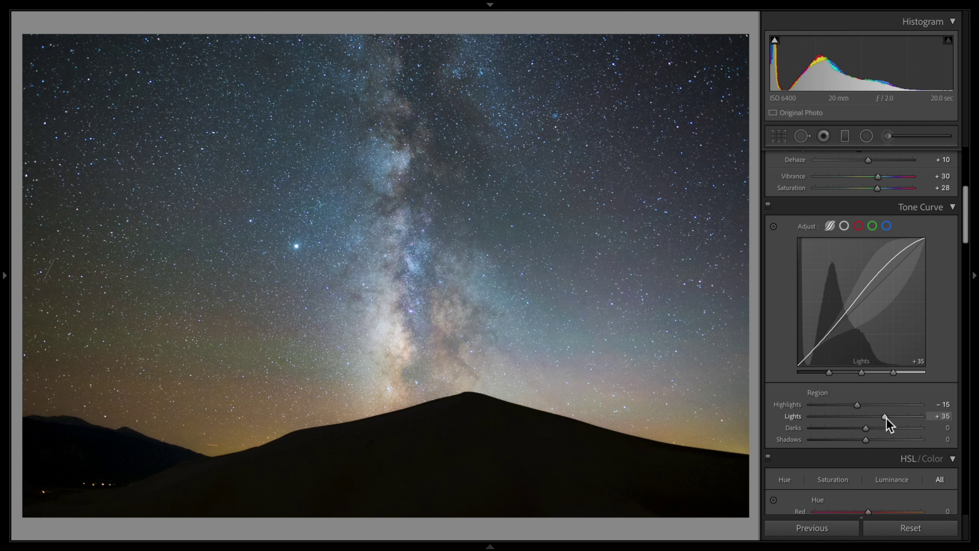
pyautogui.scroll(6, 863, 309)
pyautogui.moveTo(865, 281); pyautogui.dragTo(862, 282)
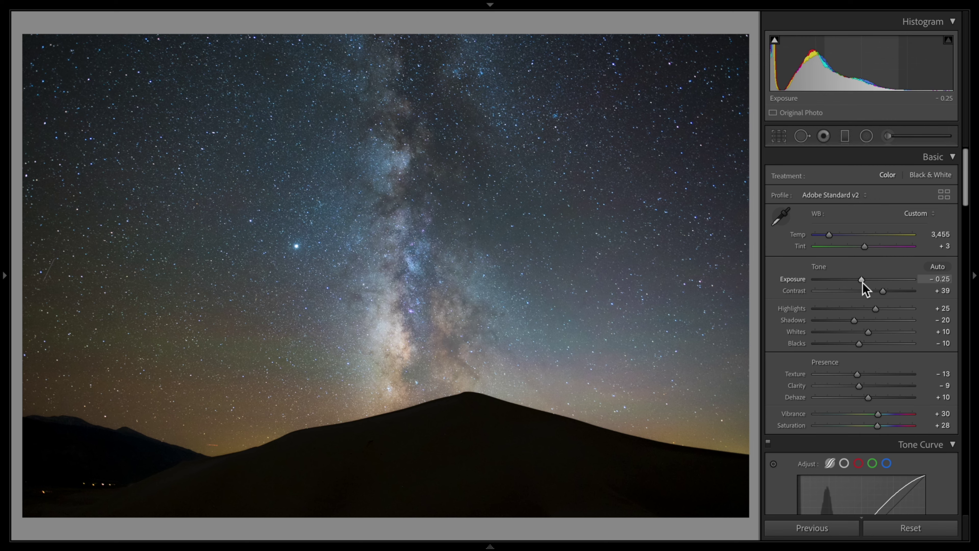
# Pull the tone curve's Darks region slider down to −35.
pyautogui.moveTo(862, 283); pyautogui.dragTo(862, 282)
pyautogui.scroll(-1, 966, 200)
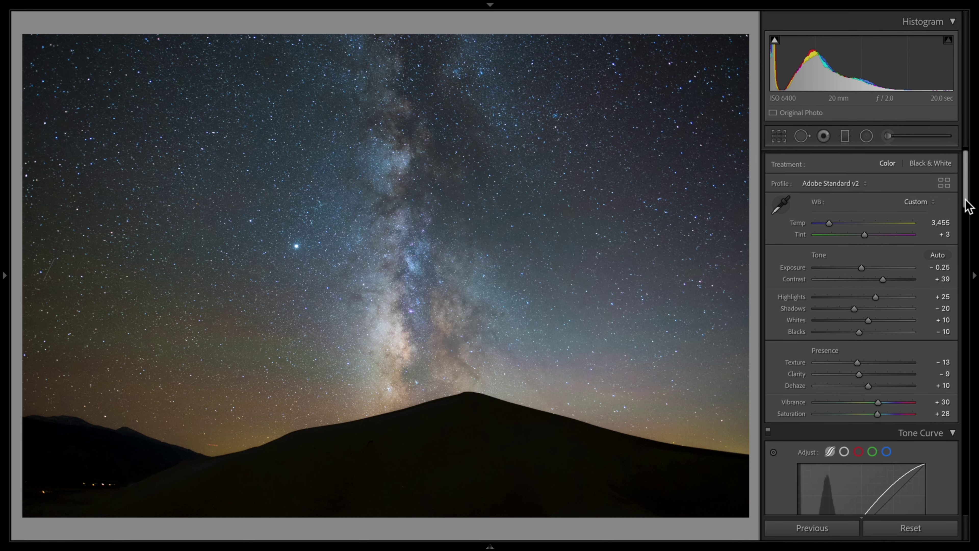
pyautogui.moveTo(967, 201); pyautogui.dragTo(966, 242)
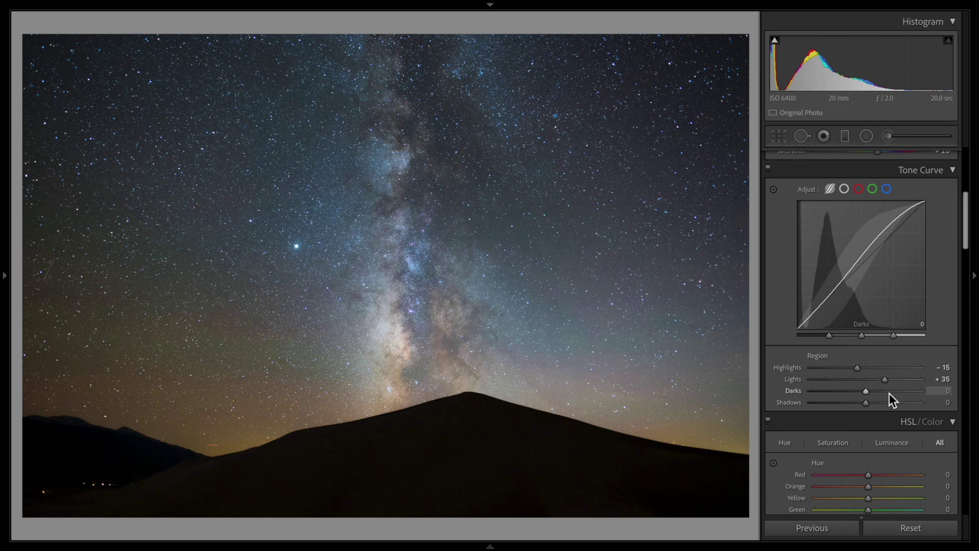
pyautogui.moveTo(866, 391)
pyautogui.mouseDown()
pyautogui.moveTo(915, 391)
pyautogui.moveTo(846, 392)
pyautogui.mouseUp()
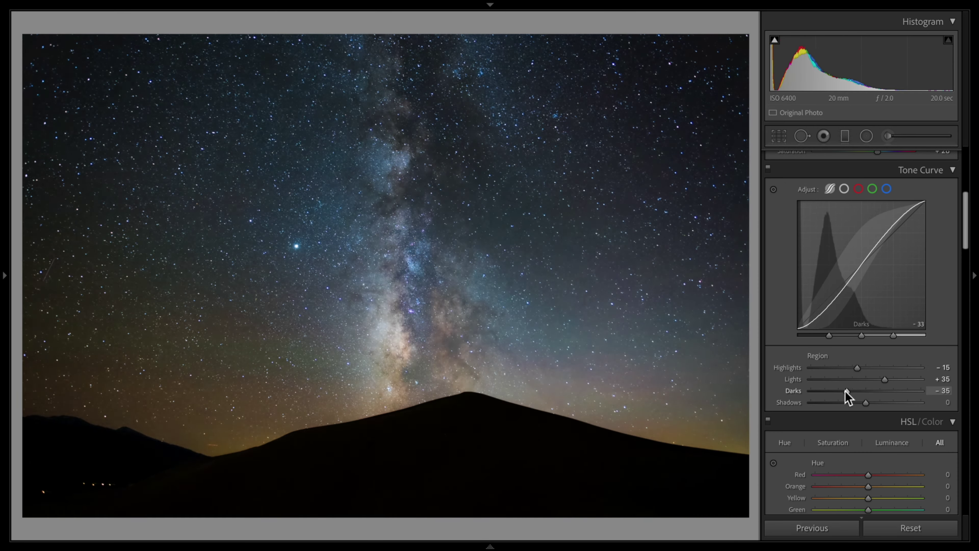
pyautogui.scroll(-6, 780, 258)
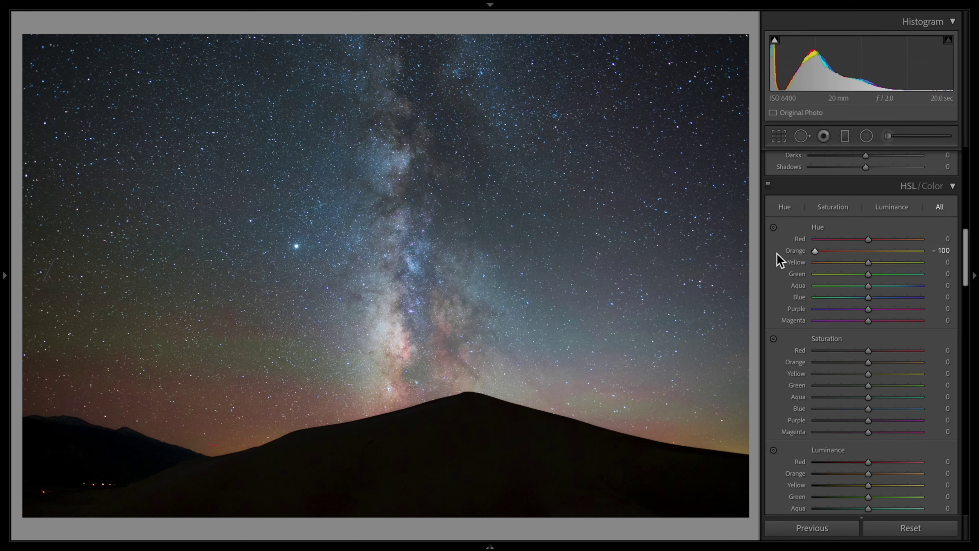
# Undo the −100 Orange hue shift and enter −12 for the Red, Orange, Yellow and Green hues.
pyautogui.hotkey('ctrl', 'z')
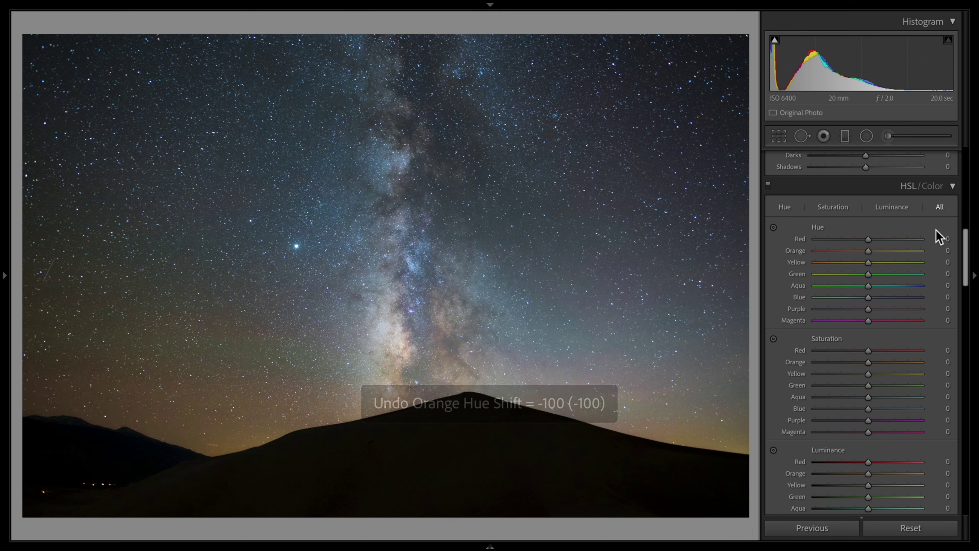
pyautogui.scroll(-1, 938, 227)
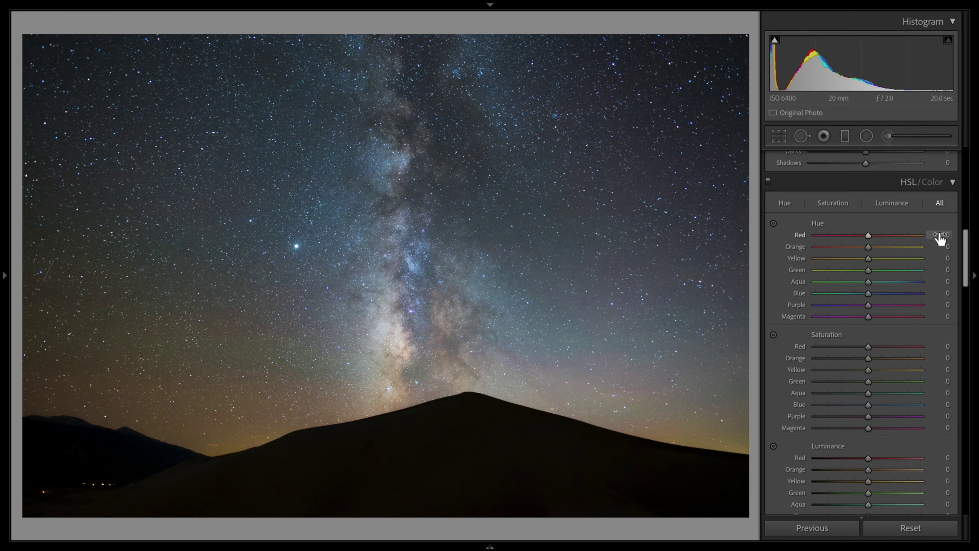
pyautogui.click(939, 231)
pyautogui.write('-12')
pyautogui.press('Tab')
pyautogui.write('-12')
pyautogui.press('Tab')
pyautogui.write('-12')
pyautogui.press('Tab')
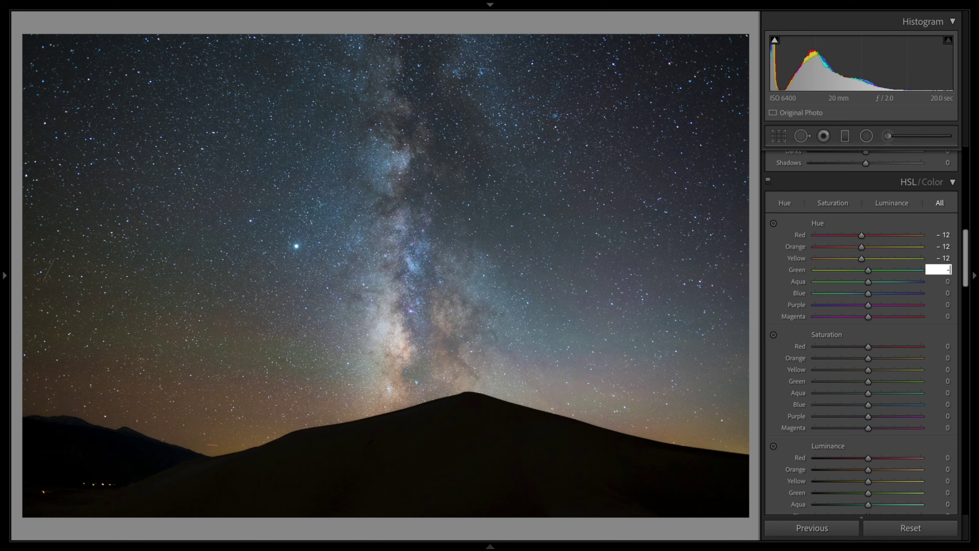
pyautogui.write('-12')
pyautogui.press('Return')
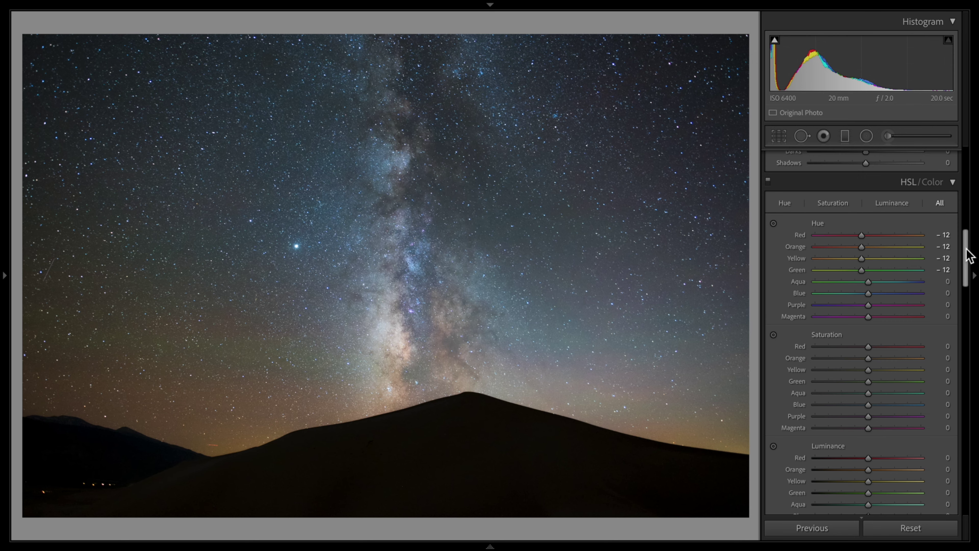
pyautogui.moveTo(967, 250); pyautogui.dragTo(970, 308)
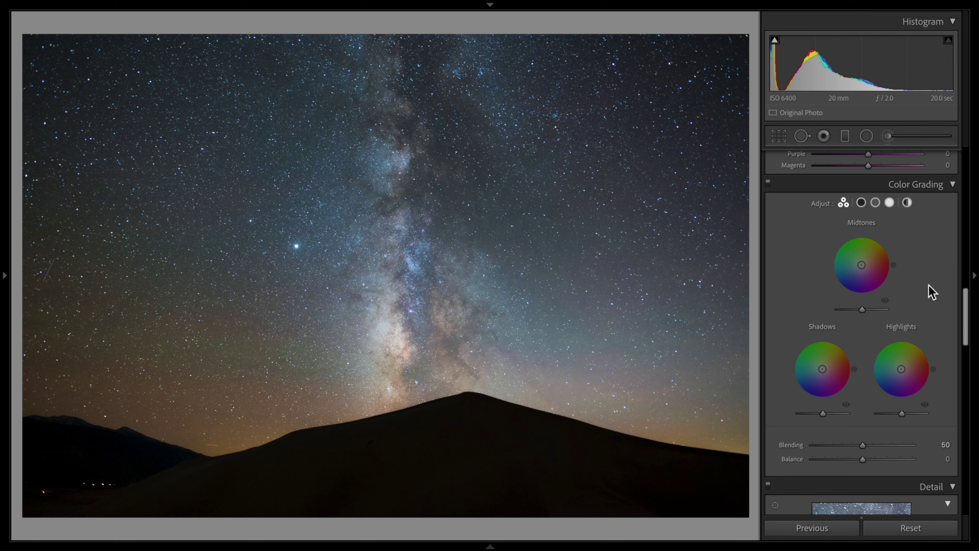
# Grade shadows blue and midtones warm orange (H 28, S 34), and raise sharpening Detail to 100.
pyautogui.moveTo(822, 369); pyautogui.dragTo(820, 378)
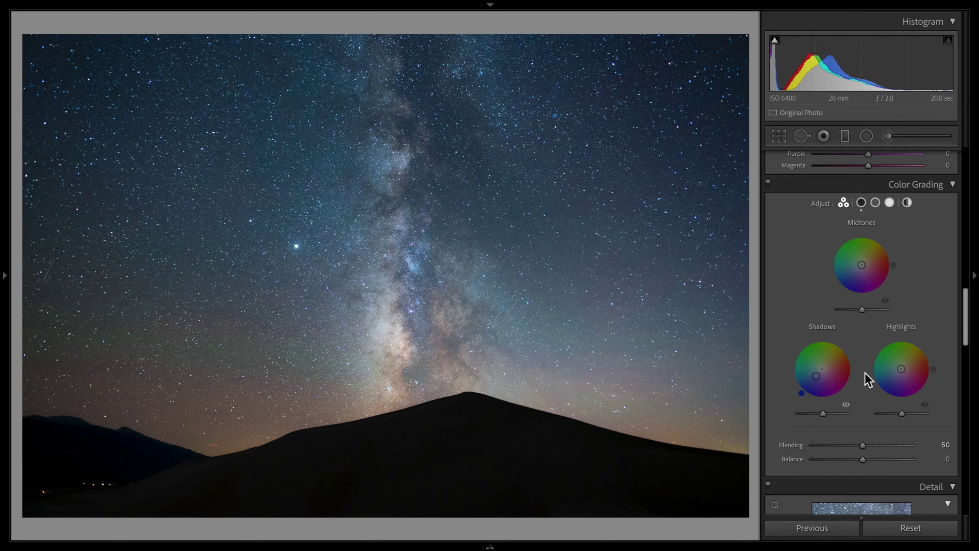
pyautogui.moveTo(904, 374)
pyautogui.mouseDown()
pyautogui.moveTo(924, 367)
pyautogui.moveTo(912, 381)
pyautogui.moveTo(903, 358)
pyautogui.moveTo(916, 372)
pyautogui.moveTo(900, 377)
pyautogui.mouseUp()
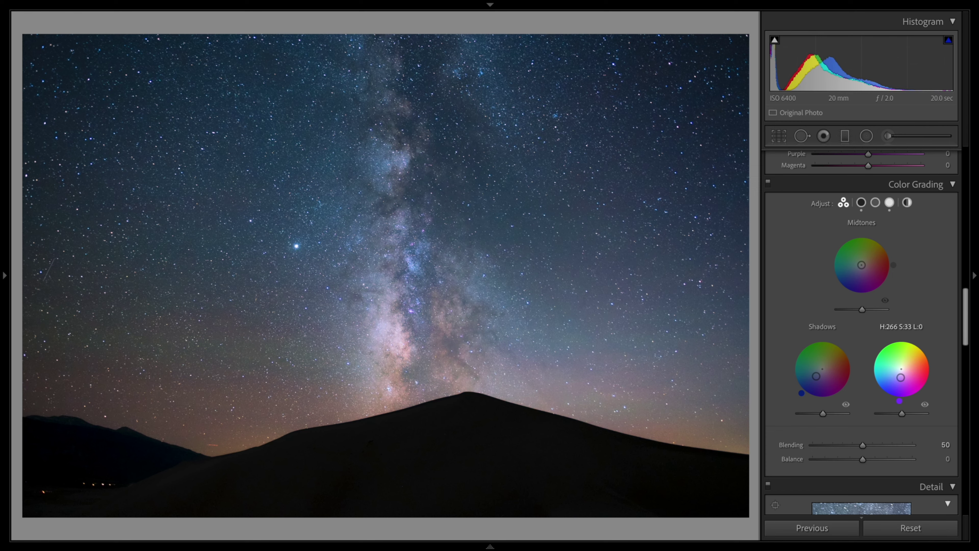
pyautogui.hotkey('ctrl', 'z')
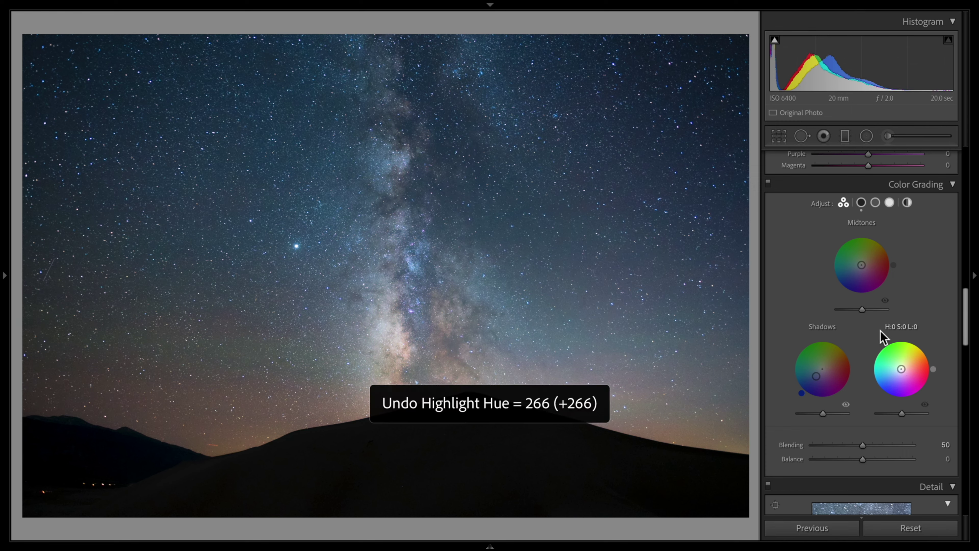
pyautogui.moveTo(865, 270)
pyautogui.mouseDown()
pyautogui.moveTo(877, 267)
pyautogui.moveTo(870, 261)
pyautogui.mouseUp()
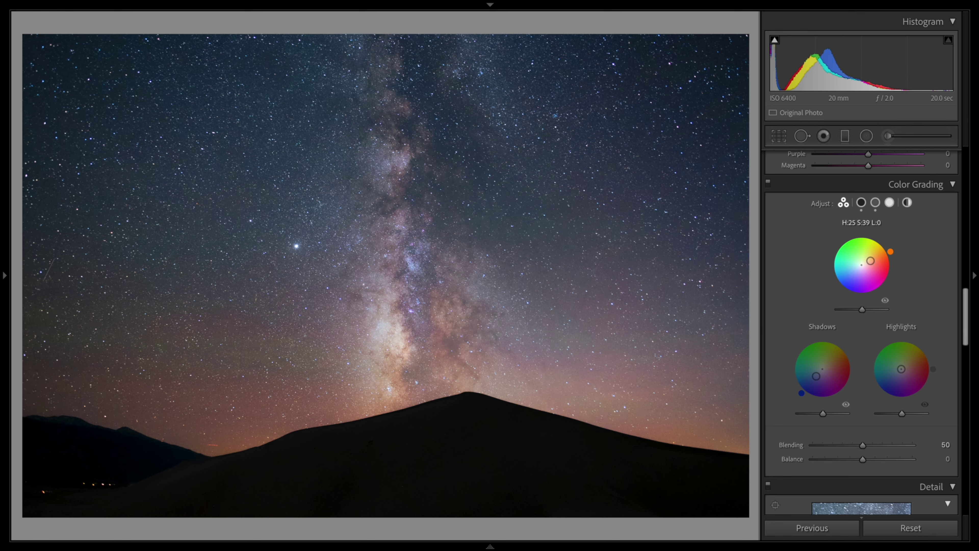
pyautogui.moveTo(871, 261); pyautogui.dragTo(869, 261)
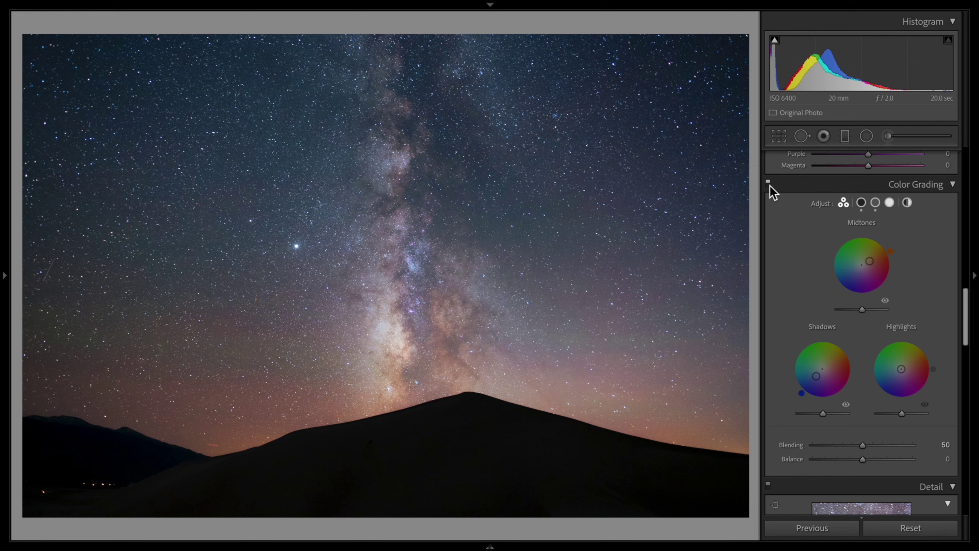
pyautogui.scroll(-10, 859, 309)
pyautogui.moveTo(838, 355); pyautogui.dragTo(912, 355)
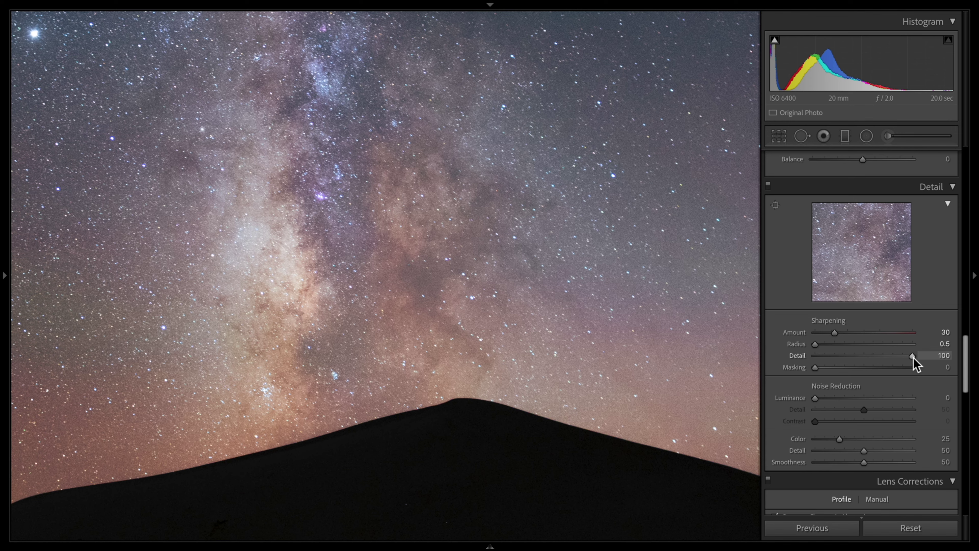
# Set sharpening Masking to 65 and noise reduction Luminance 15, Detail 0, Contrast 100, Color 12.
pyautogui.moveTo(815, 367); pyautogui.dragTo(877, 367)
pyautogui.moveTo(815, 398); pyautogui.dragTo(829, 398)
pyautogui.moveTo(864, 409); pyautogui.dragTo(814, 409)
pyautogui.moveTo(815, 421); pyautogui.dragTo(912, 420)
pyautogui.scroll(-2, 863, 425)
pyautogui.moveTo(840, 389); pyautogui.dragTo(831, 390)
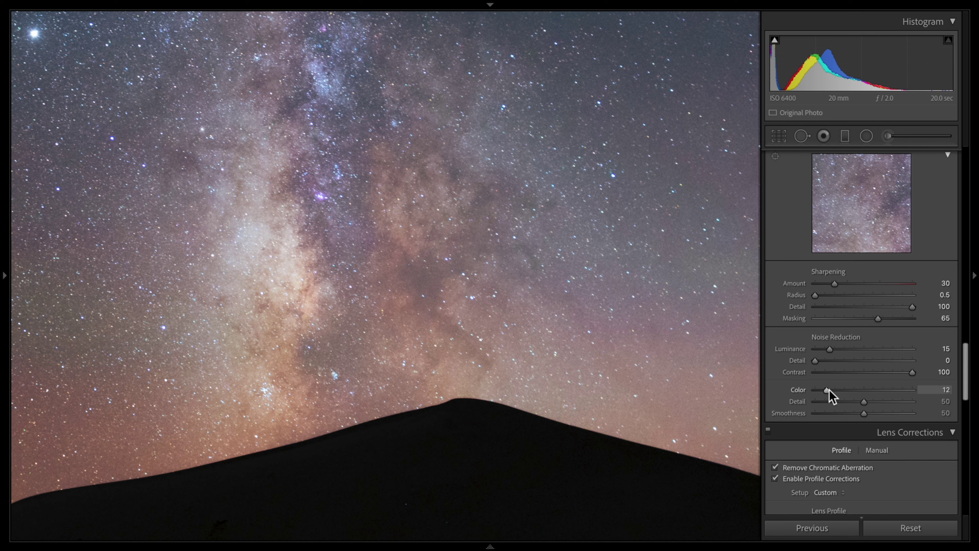
# Set color noise Smoothness to 100 and Detail to 70, then fit the whole photo in view.
pyautogui.moveTo(864, 413); pyautogui.dragTo(912, 413)
pyautogui.moveTo(864, 401); pyautogui.dragTo(883, 402)
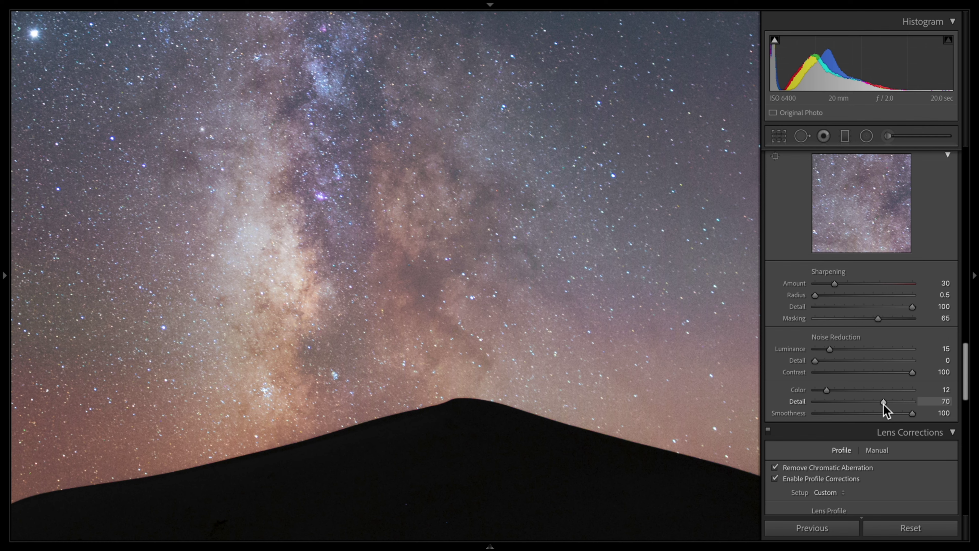
pyautogui.press('z')
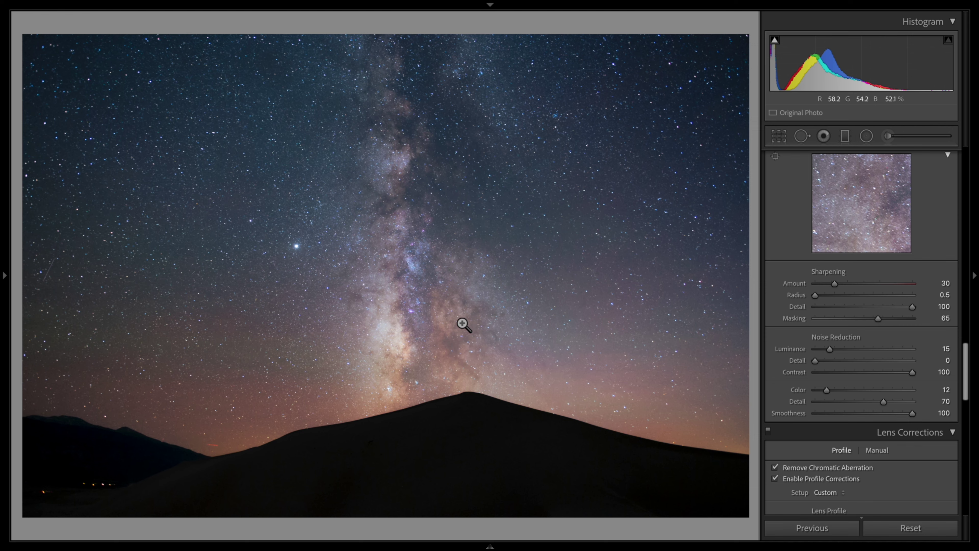
# Select the existing local mask pin with its cooling Temp and Luminance range mask.
pyautogui.click(844, 136)
# Cool the existing mask to Temp -10, then add an inverted radial filter over the left sky at Temp -7.
pyautogui.moveTo(864, 194); pyautogui.dragTo(862, 193)
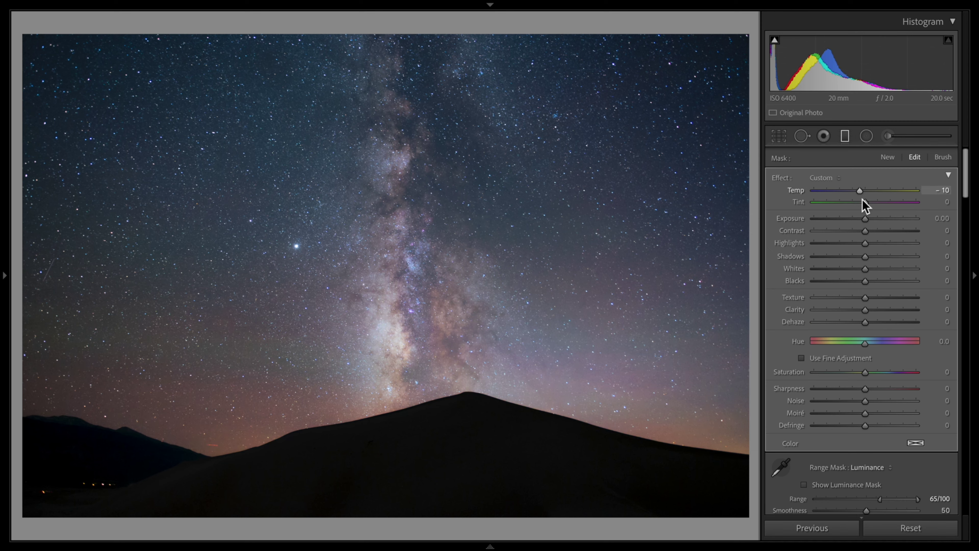
pyautogui.click(866, 136)
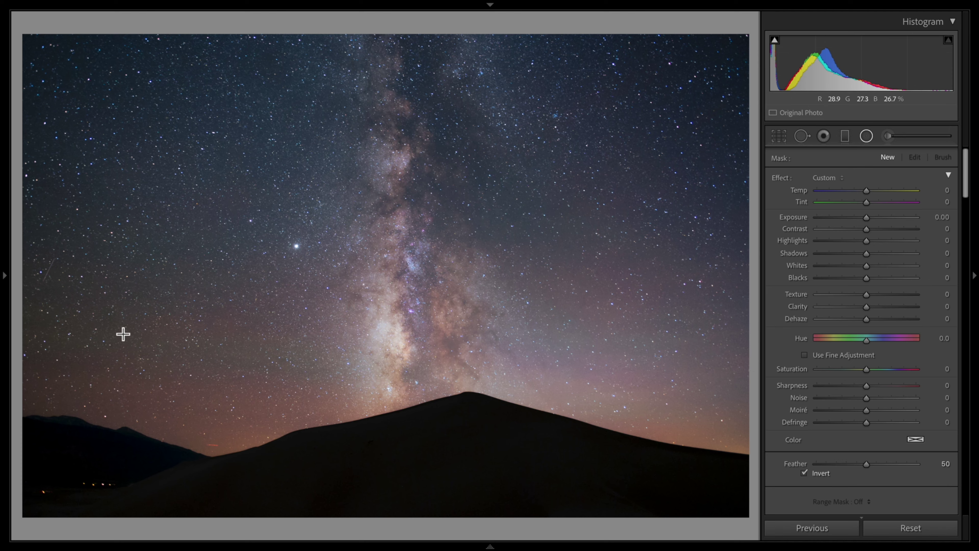
pyautogui.moveTo(114, 323); pyautogui.dragTo(2, 210)
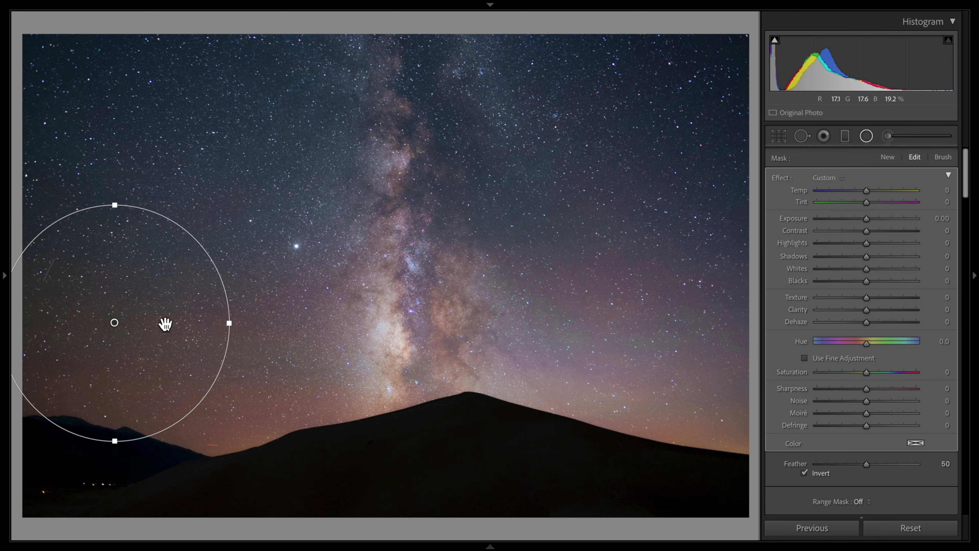
pyautogui.moveTo(164, 324); pyautogui.dragTo(298, 339)
pyautogui.moveTo(123, 333); pyautogui.dragTo(90, 332)
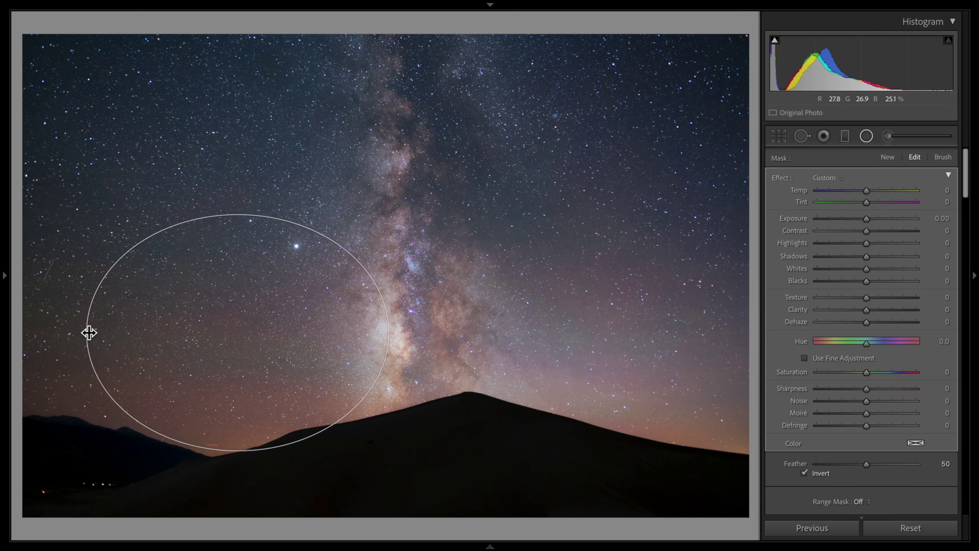
pyautogui.moveTo(278, 348); pyautogui.dragTo(247, 342)
pyautogui.moveTo(863, 192); pyautogui.dragTo(862, 191)
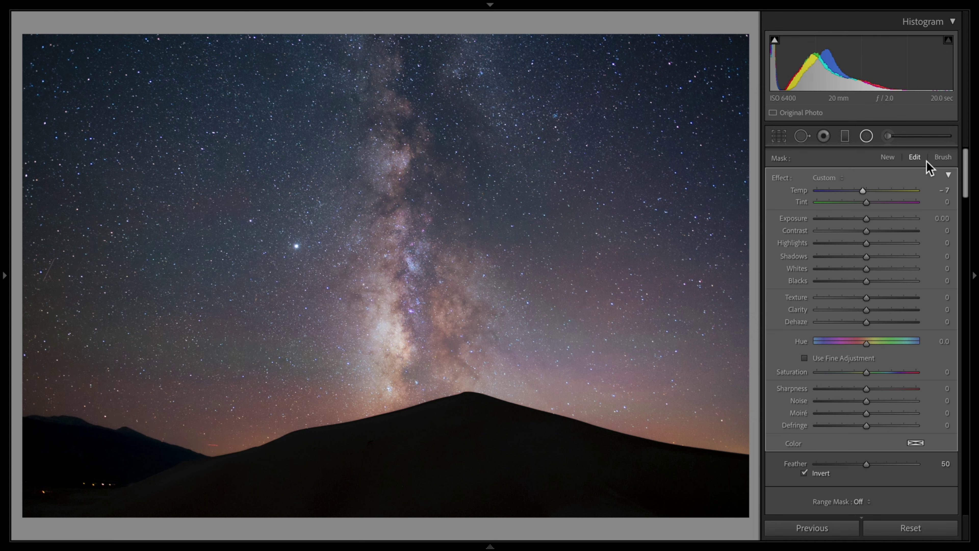
pyautogui.click(943, 157)
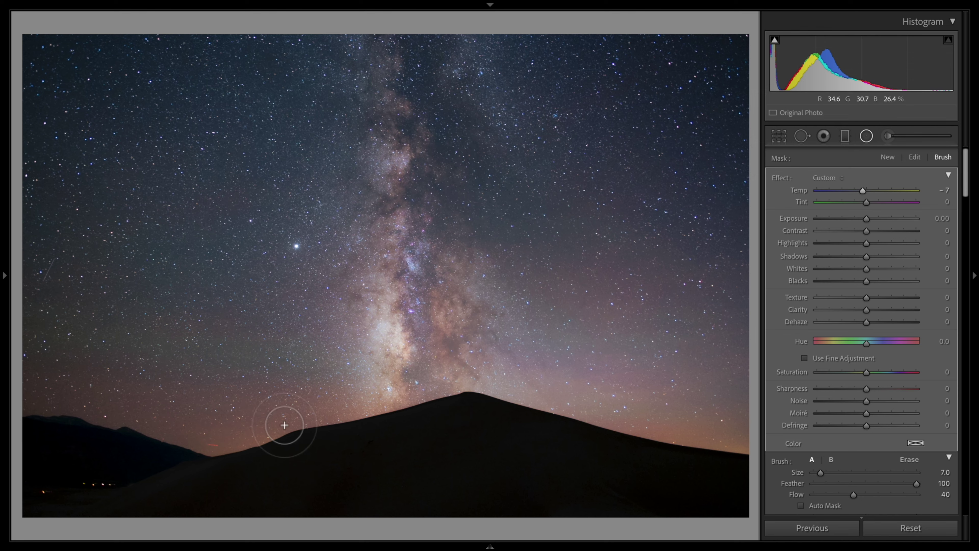
# Brush the Temp -7 mask down to the left hills and along the ridge right of the peak.
pyautogui.press('o')
pyautogui.moveTo(327, 413)
pyautogui.mouseDown()
pyautogui.moveTo(280, 427)
pyautogui.moveTo(357, 407)
pyautogui.moveTo(306, 413)
pyautogui.mouseUp()
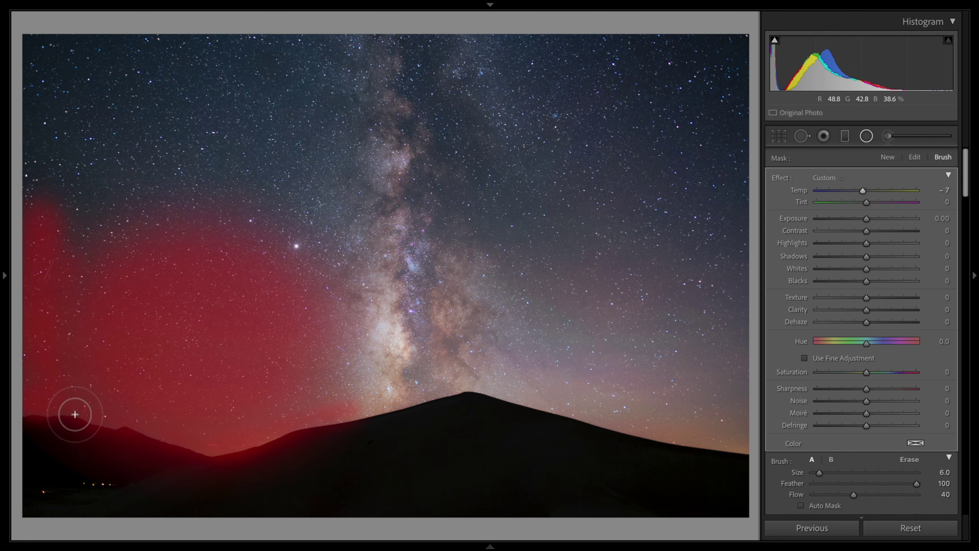
pyautogui.moveTo(548, 401); pyautogui.dragTo(648, 415)
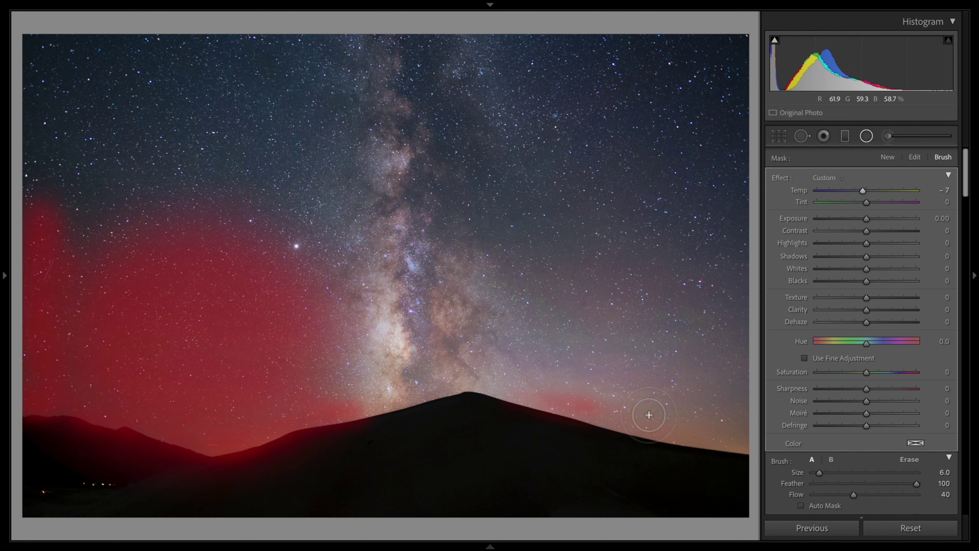
pyautogui.click(915, 157)
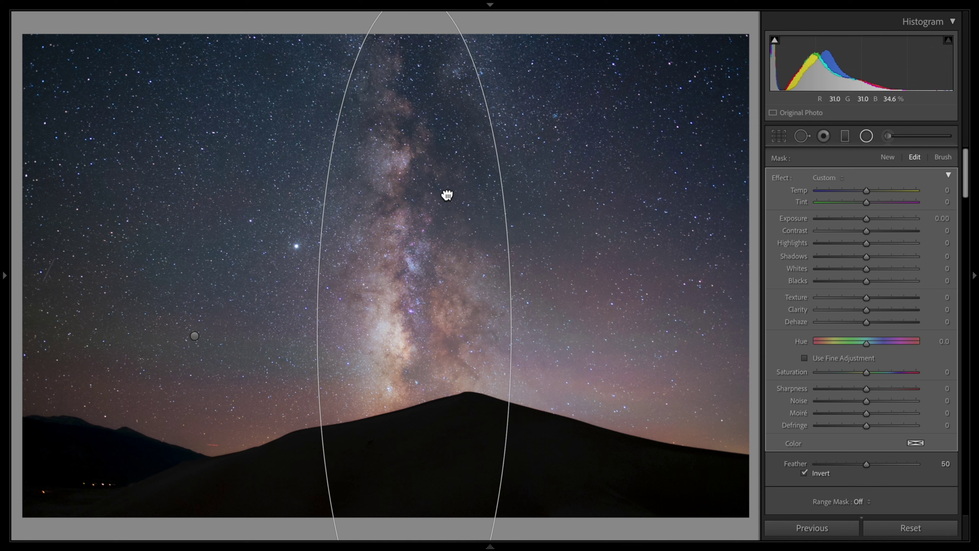
# Tilt and nudge the tall ellipse to follow the Milky Way band.
pyautogui.press('o')
pyautogui.moveTo(523, 243); pyautogui.dragTo(515, 332)
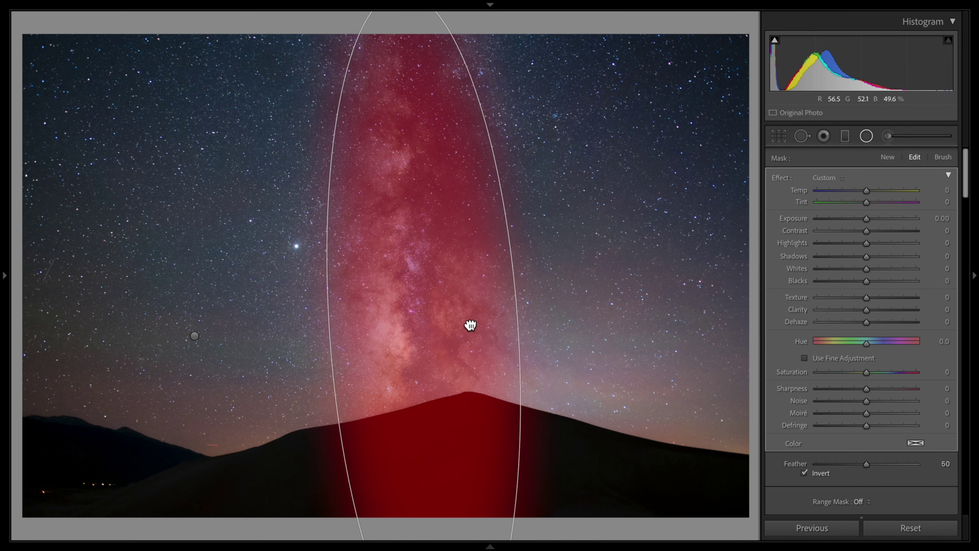
pyautogui.moveTo(470, 325); pyautogui.dragTo(473, 323)
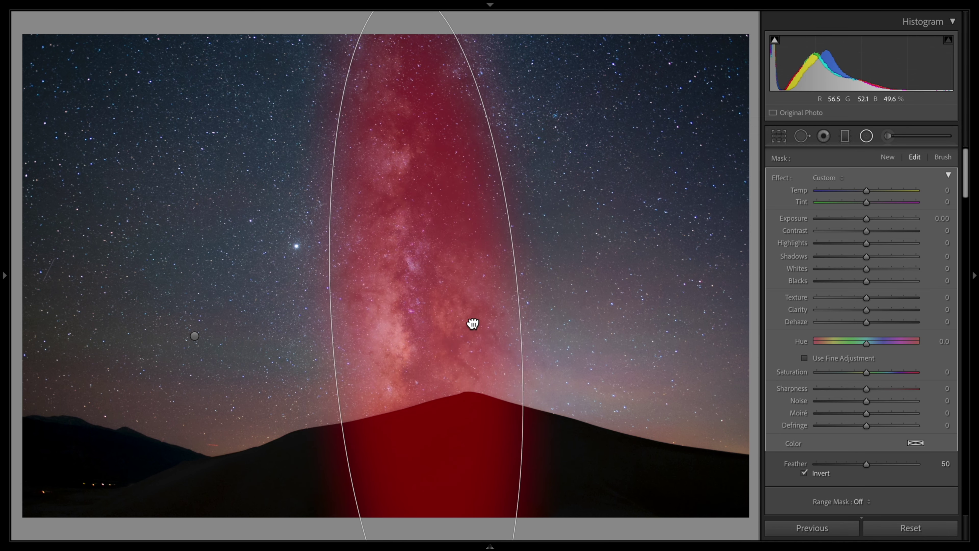
# Turn off Invert, limit the mask with a Luminance range, and set Exposure to -0.39.
pyautogui.click(804, 473)
pyautogui.click(860, 502)
pyautogui.click(860, 519)
pyautogui.scroll(-3, 883, 448)
pyautogui.scroll(3, 887, 365)
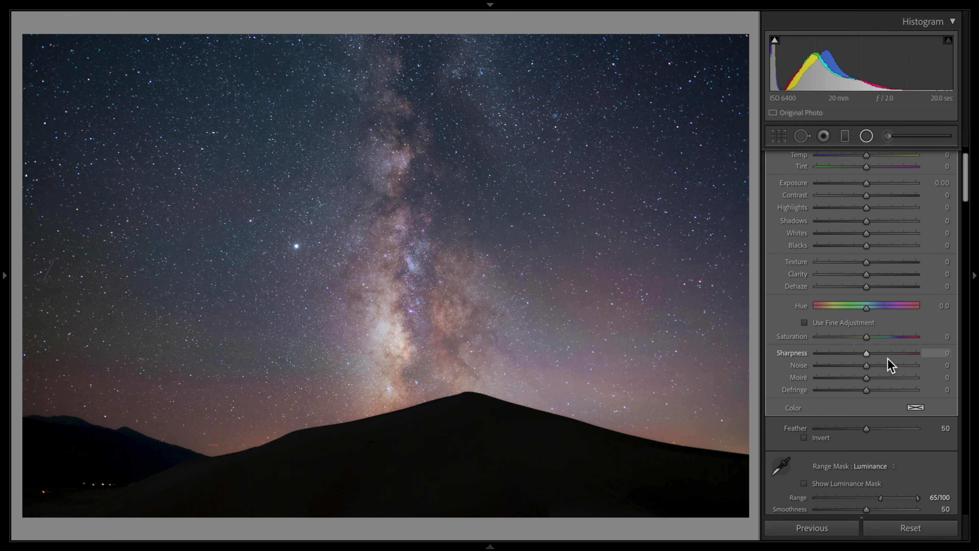
pyautogui.moveTo(869, 219); pyautogui.dragTo(860, 218)
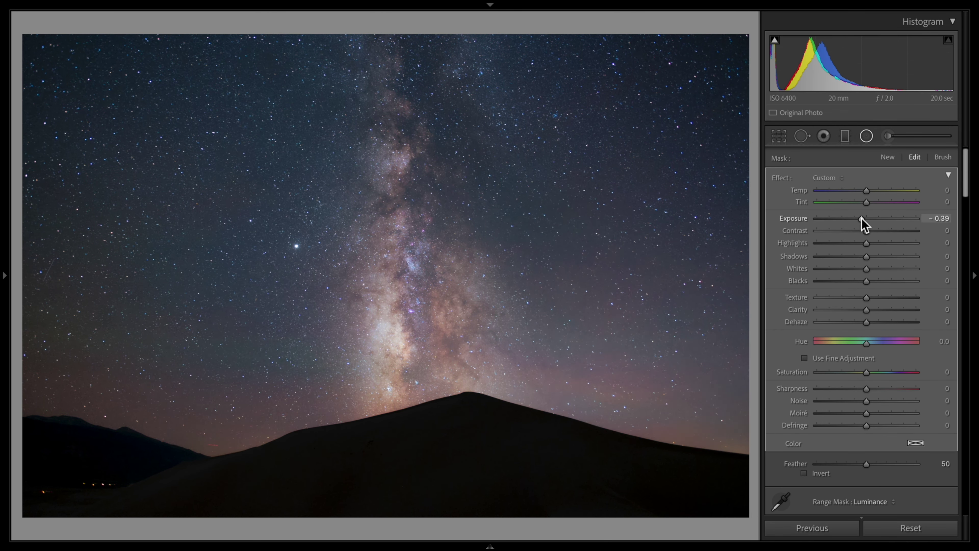
pyautogui.press('k')
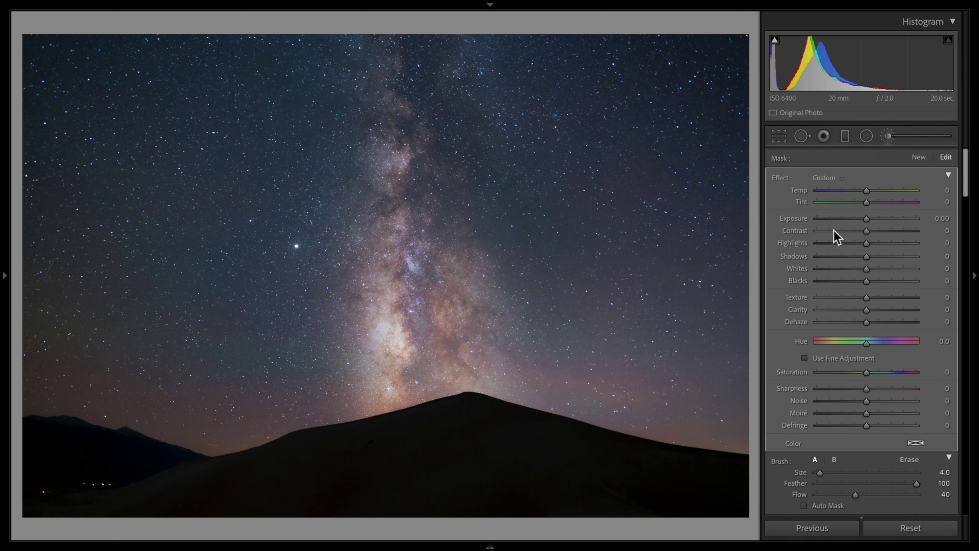
# Set the dust-lane brush mask to Exposure -0.20 and Dehaze 7, then zoom into the lower-left hills.
pyautogui.moveTo(860, 222); pyautogui.dragTo(862, 219)
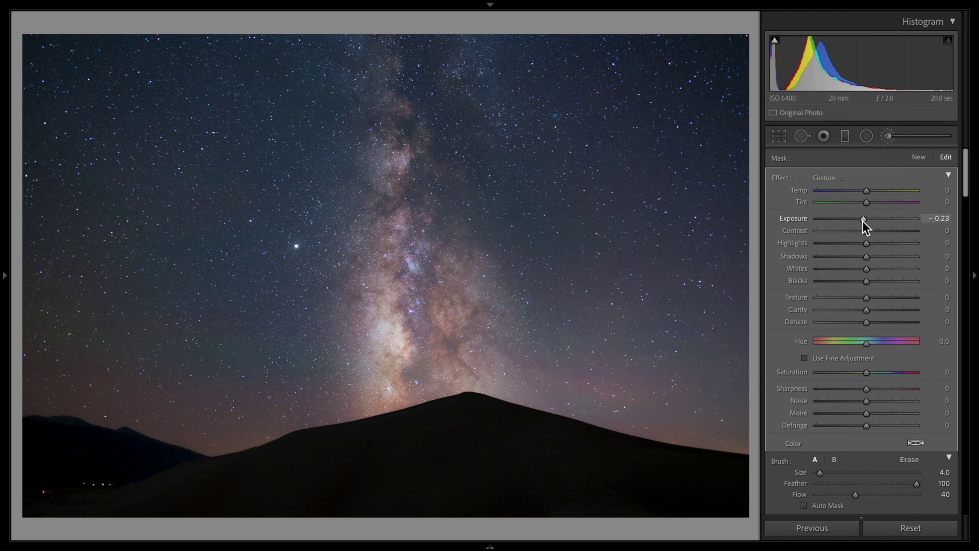
pyautogui.moveTo(863, 222); pyautogui.dragTo(871, 230)
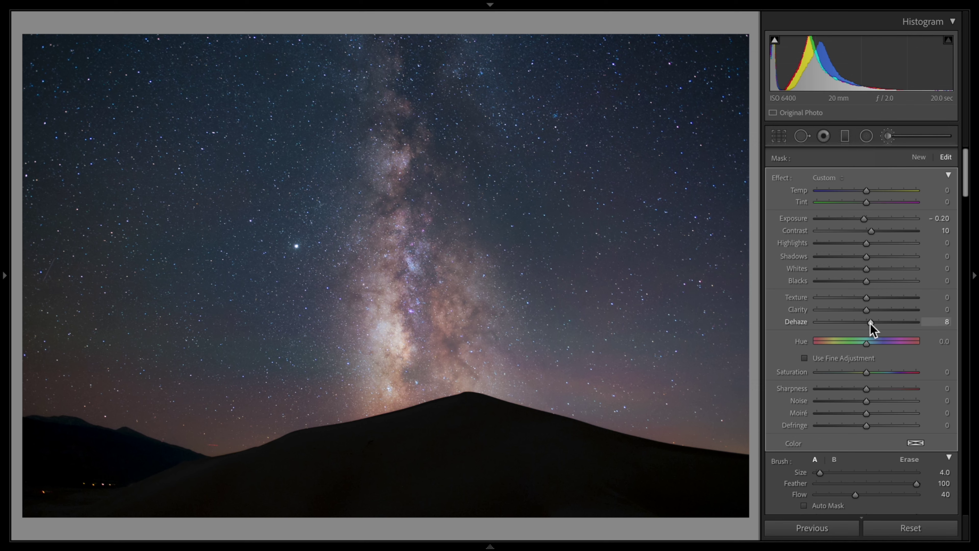
pyautogui.moveTo(870, 324); pyautogui.dragTo(869, 323)
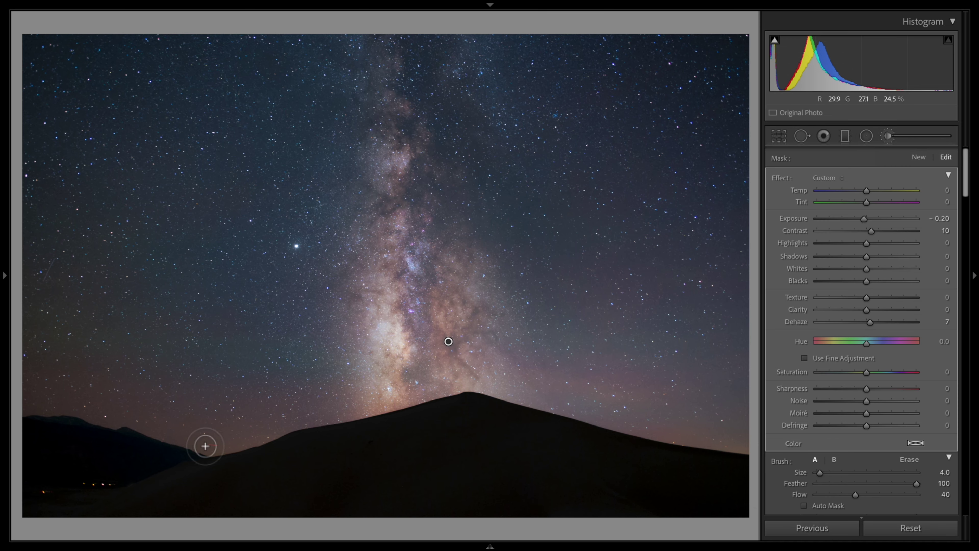
pyautogui.moveTo(153, 452); pyautogui.dragTo(867, 103)
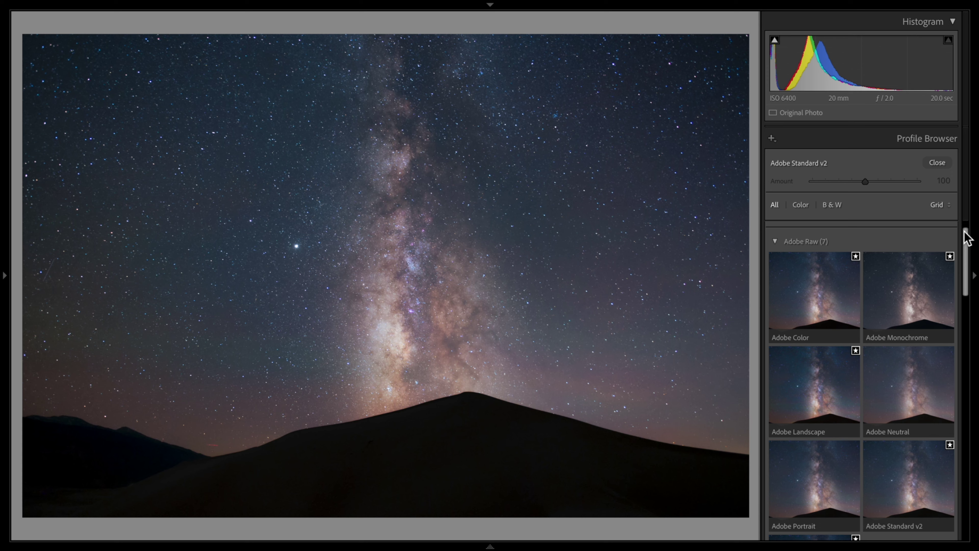
# Apply the Modern 04 profile and set its Amount to 35.
pyautogui.moveTo(966, 236); pyautogui.dragTo(966, 342)
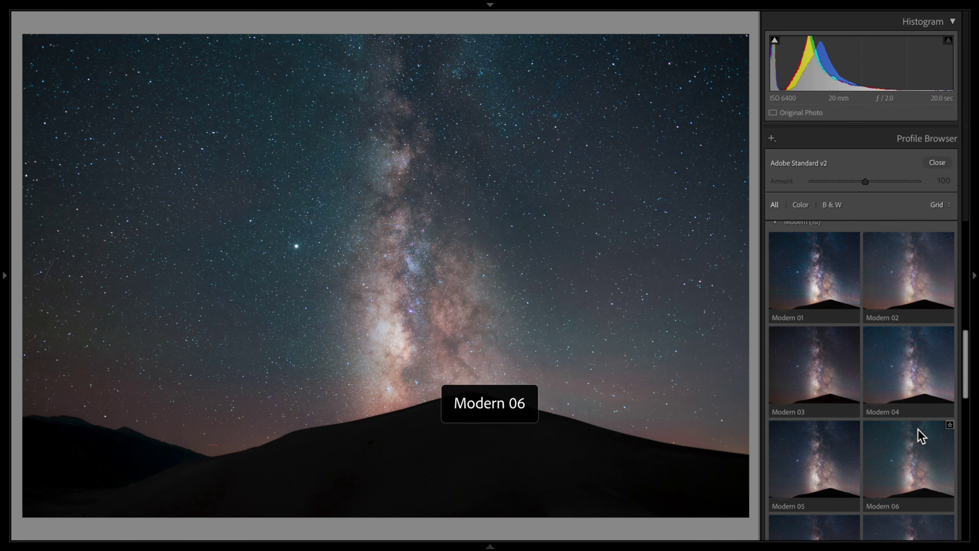
pyautogui.scroll(-1, 818, 460)
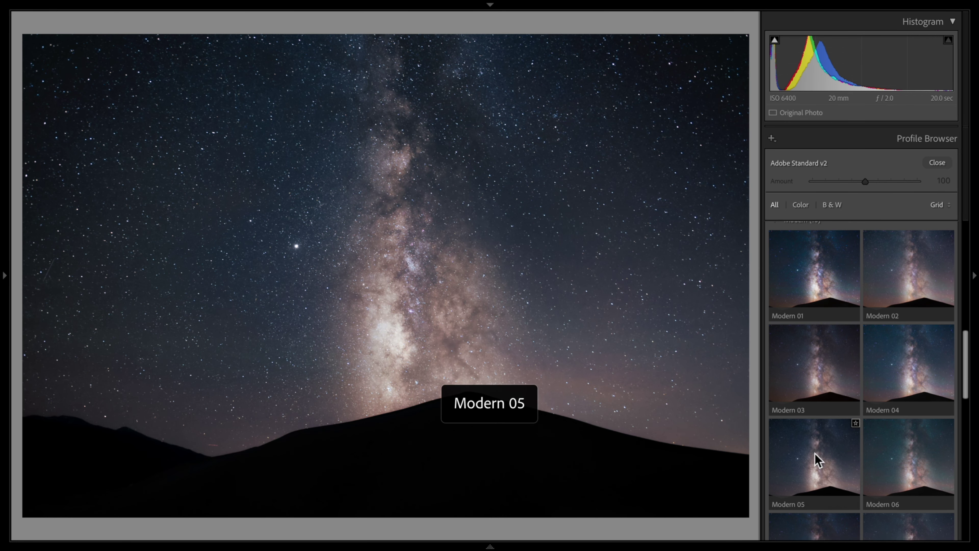
pyautogui.click(908, 366)
pyautogui.scroll(-4, 861, 386)
pyautogui.moveTo(865, 181); pyautogui.dragTo(813, 182)
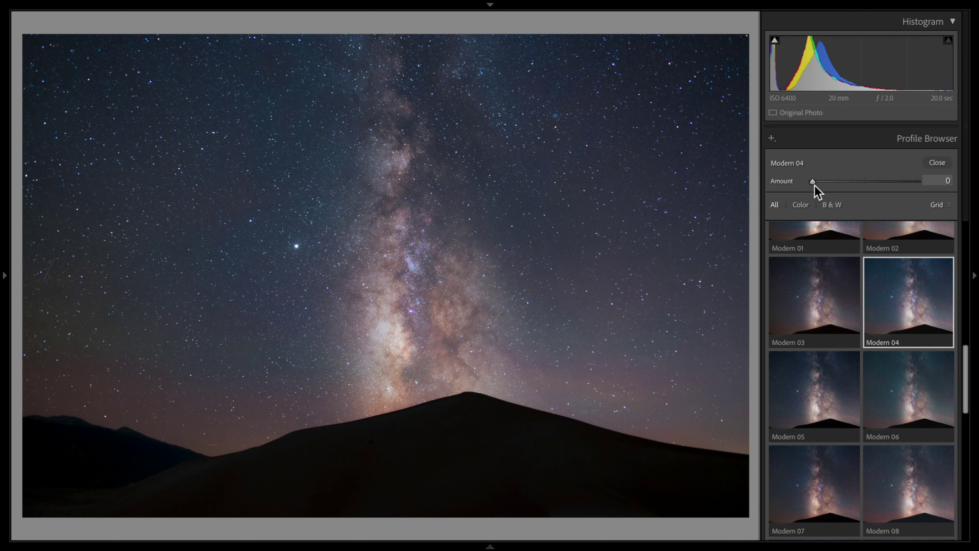
pyautogui.moveTo(813, 185)
pyautogui.mouseDown()
pyautogui.moveTo(837, 185)
pyautogui.moveTo(829, 185)
pyautogui.mouseUp()
pyautogui.click(937, 162)
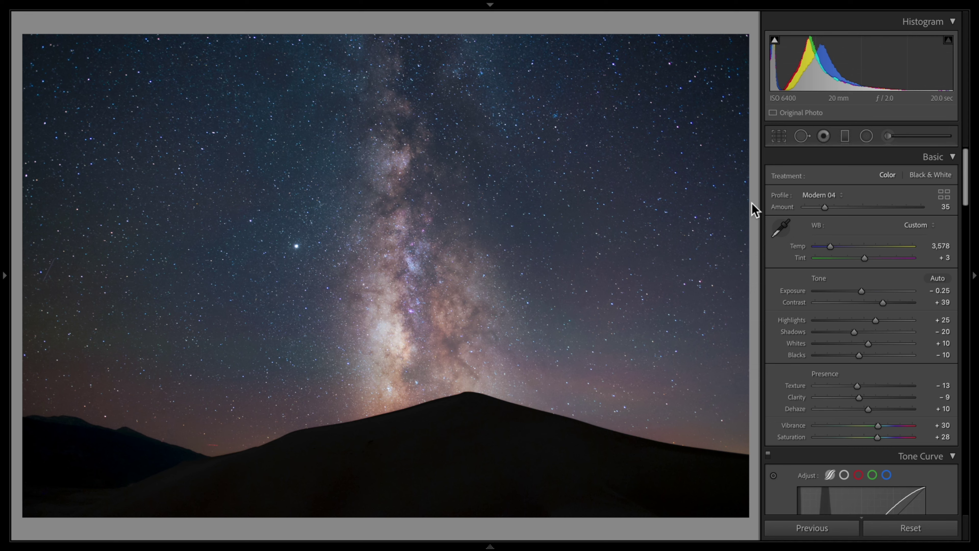
# Change the background surrounding the photo from Medium Gray to Black.
pyautogui.rightClick(753, 206)
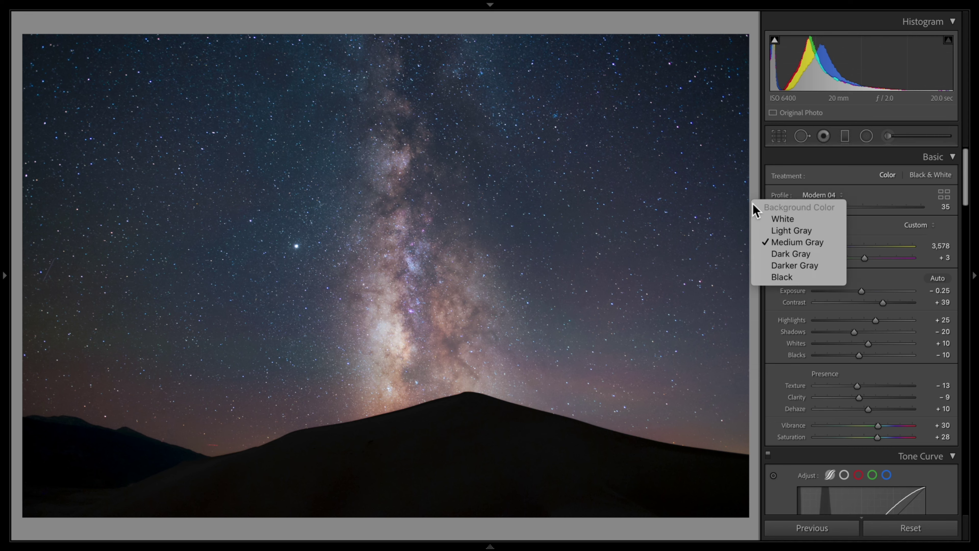
pyautogui.click(778, 278)
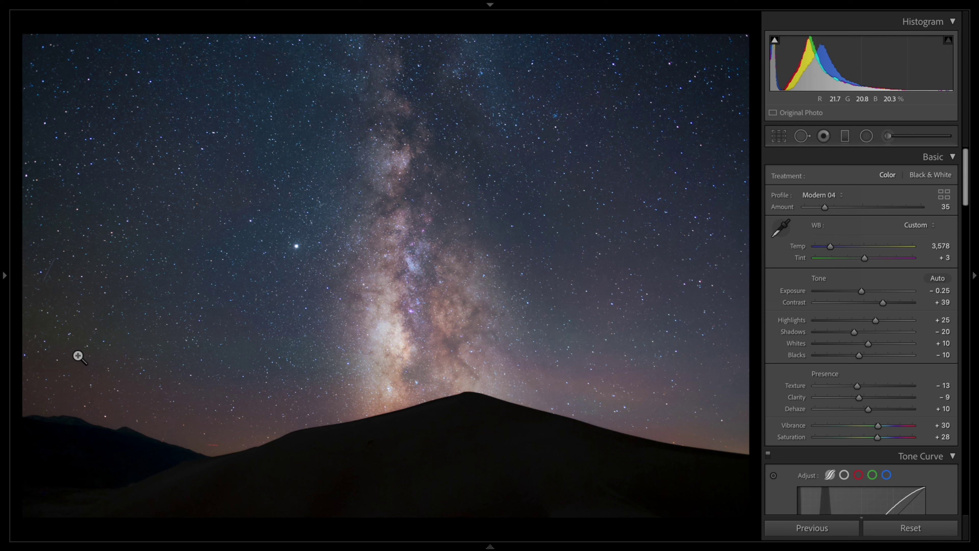
# Add a radial mask as an ellipse over the right-side horizon, nudged slightly up and left.
pyautogui.hotkey('shift', 'm')
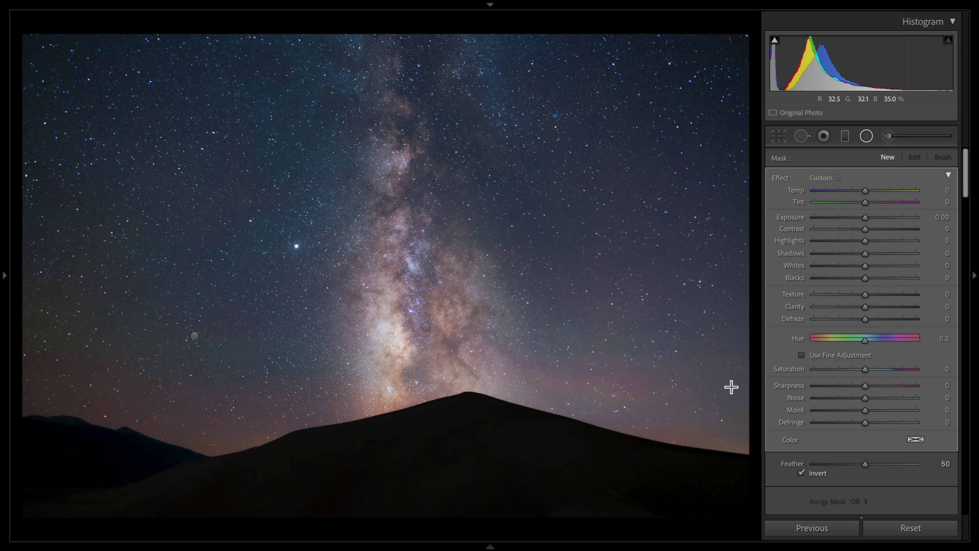
pyautogui.moveTo(732, 386); pyautogui.dragTo(654, 238)
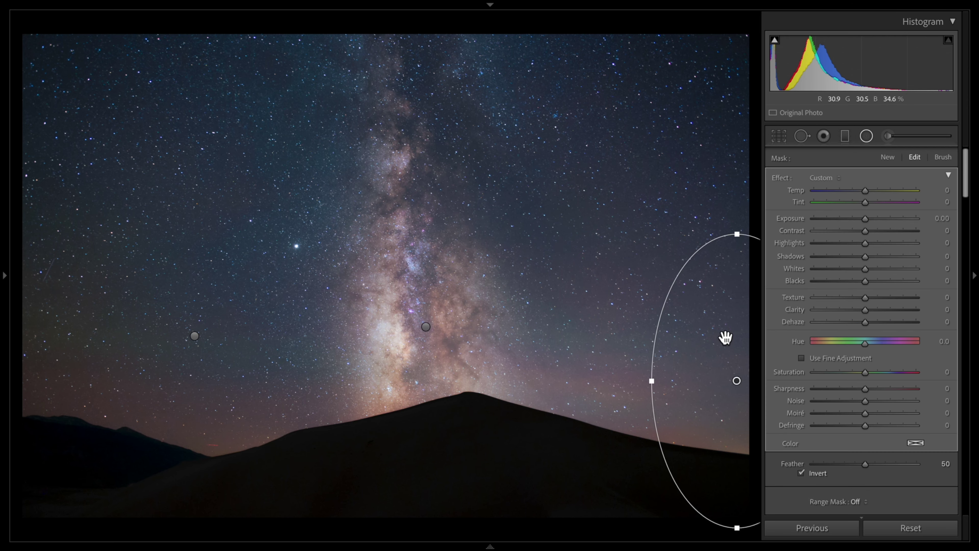
pyautogui.moveTo(725, 337); pyautogui.dragTo(722, 308)
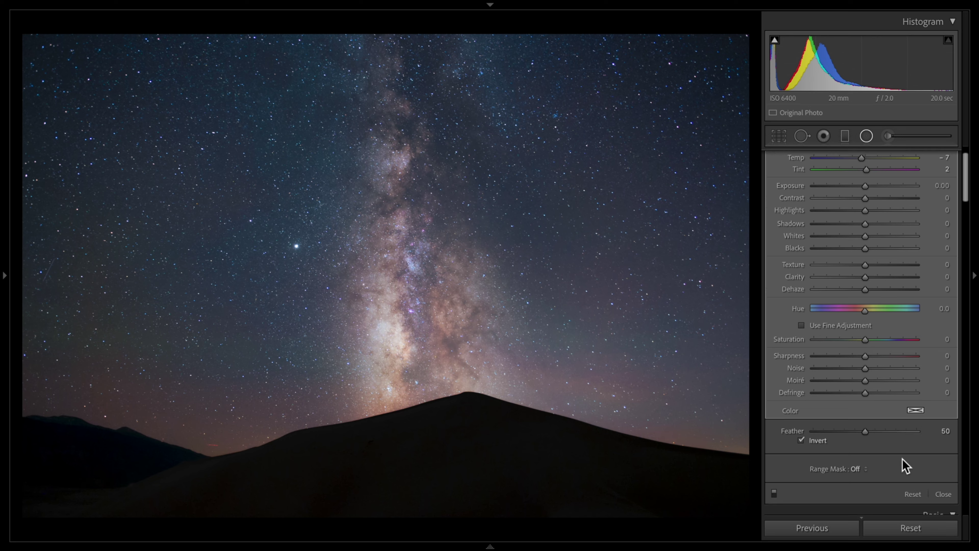
pyautogui.scroll(-3, 902, 463)
# Close the mask panel and scroll the right panel down toward the Tone Curve.
pyautogui.click(945, 428)
pyautogui.scroll(-5, 887, 431)
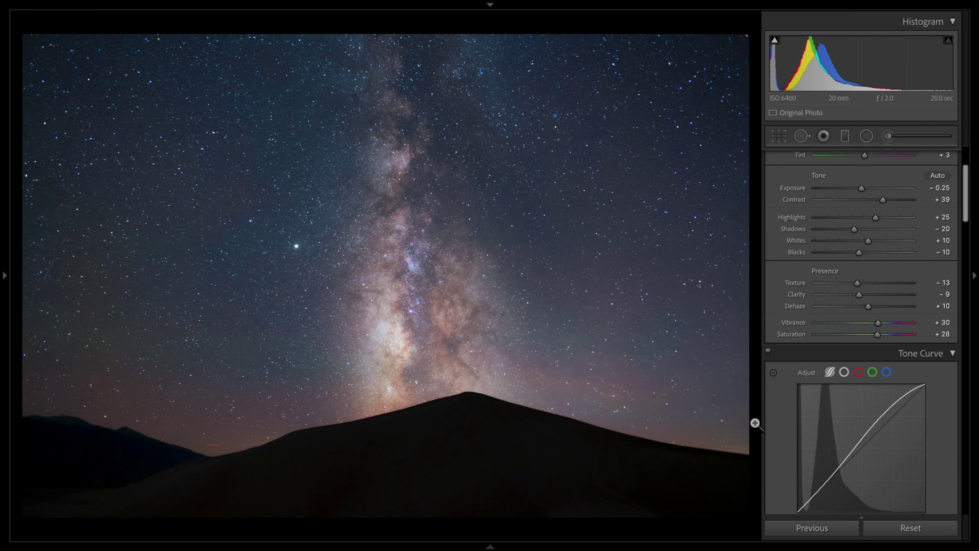